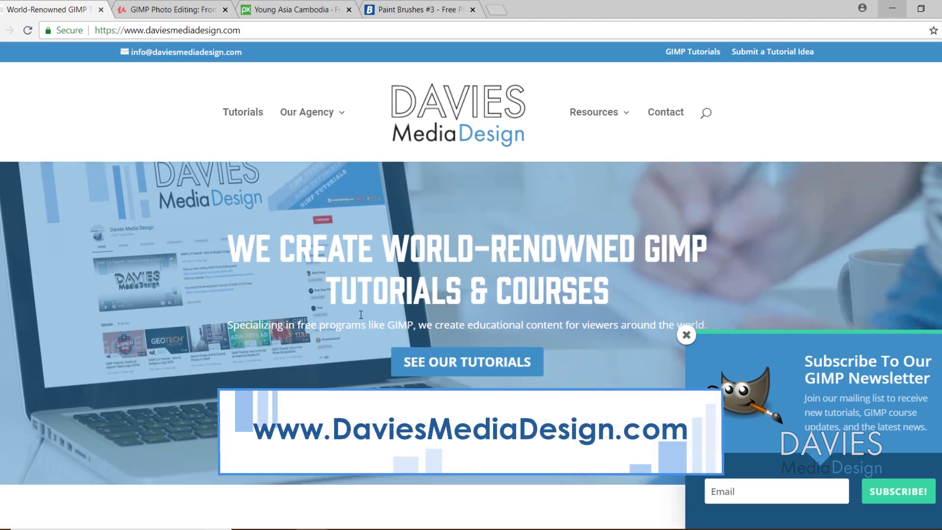
Scroll through the Davies Media Design homepage, then switch to the Udemy GIMP Photo Editing course tab
{"action": "scroll", "coordinate": [364, 307], "scroll_direction": "down", "scroll_amount": 10}
{"action": "scroll", "coordinate": [358, 320], "scroll_direction": "down", "scroll_amount": 8}
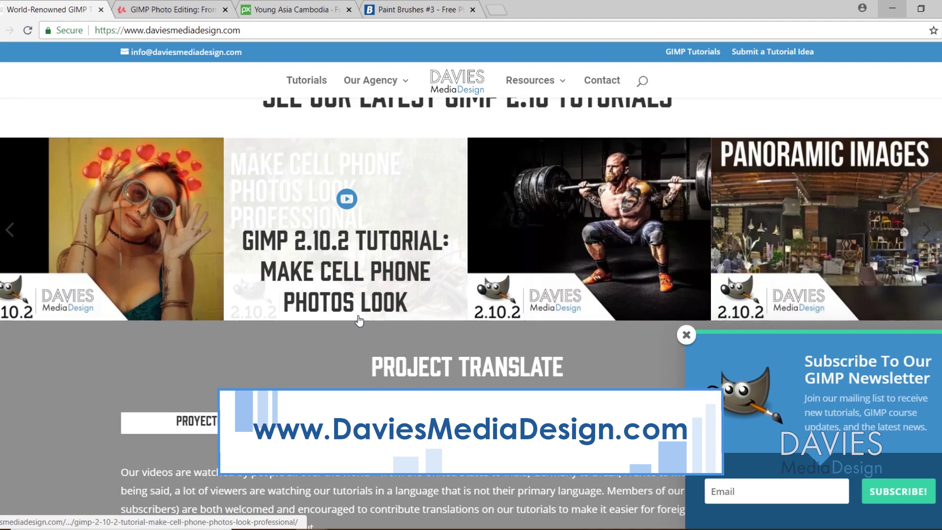
{"action": "scroll", "coordinate": [358, 316], "scroll_direction": "down", "scroll_amount": 12}
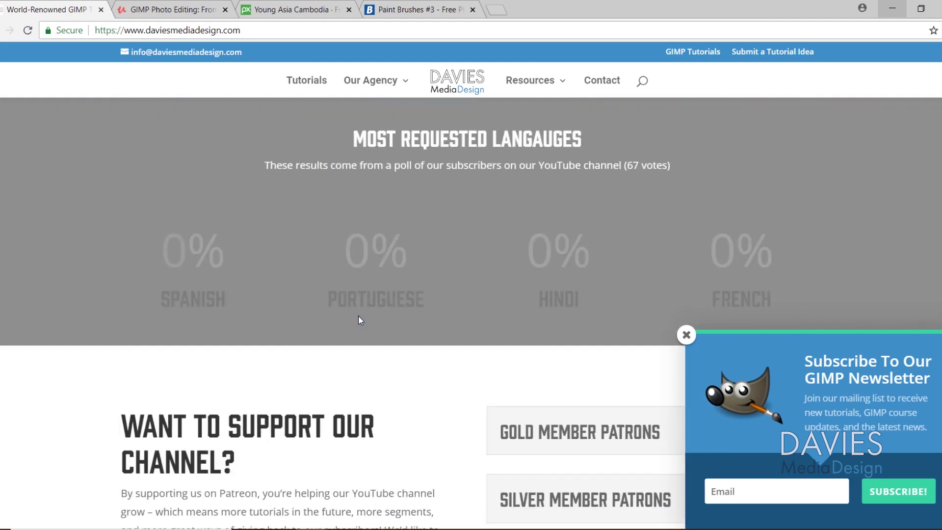
{"action": "key", "text": "ctrl+Tab"}
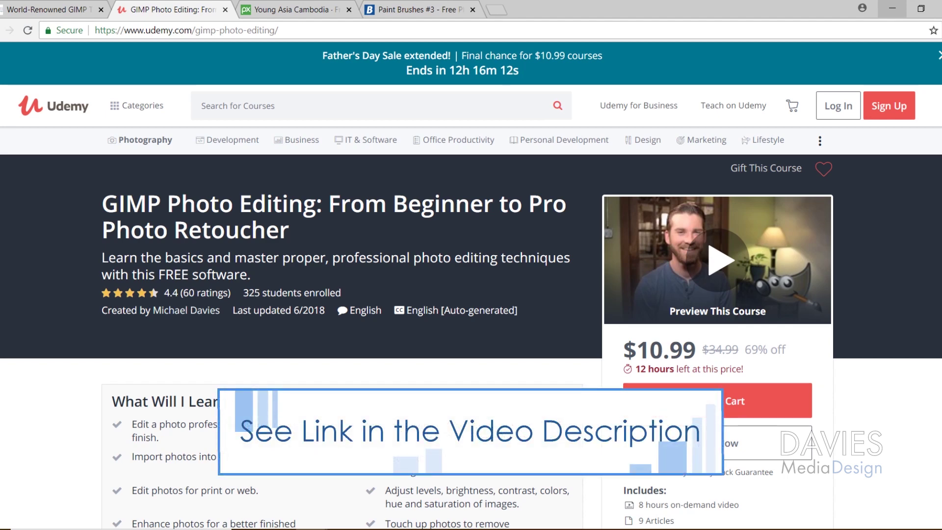
Download the 1920×1281 version of the Pixabay photo of the woman holding a straw hat
{"action": "key", "text": "ctrl+Tab"}
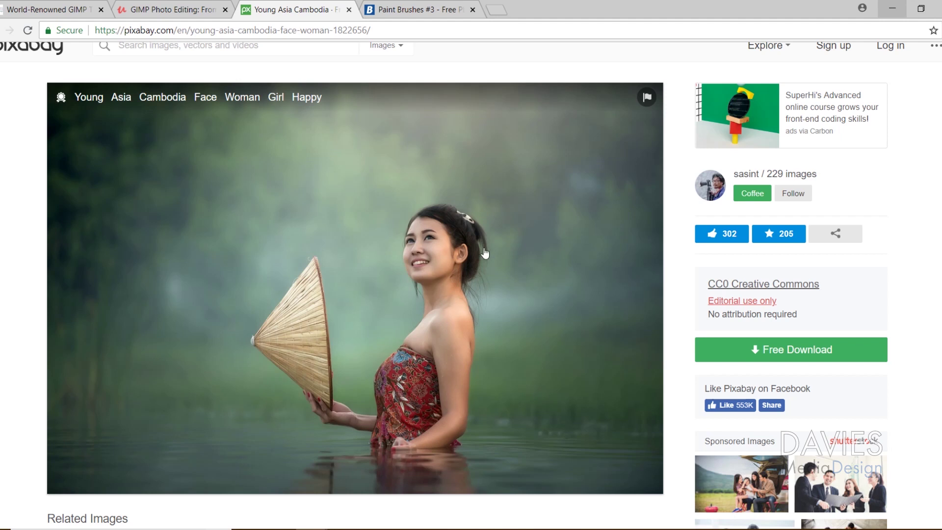
{"action": "left_click", "coordinate": [771, 352]}
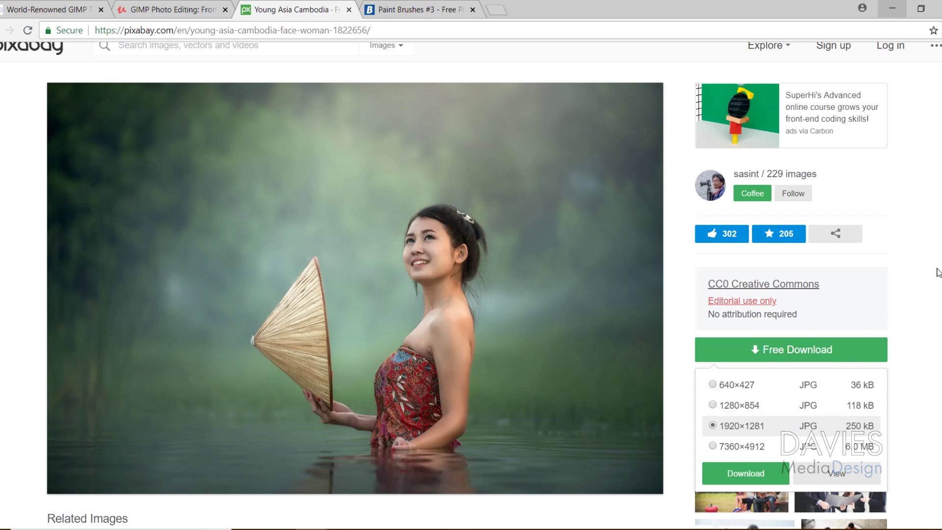
{"action": "left_click", "coordinate": [890, 266]}
{"action": "left_click", "coordinate": [417, 10]}
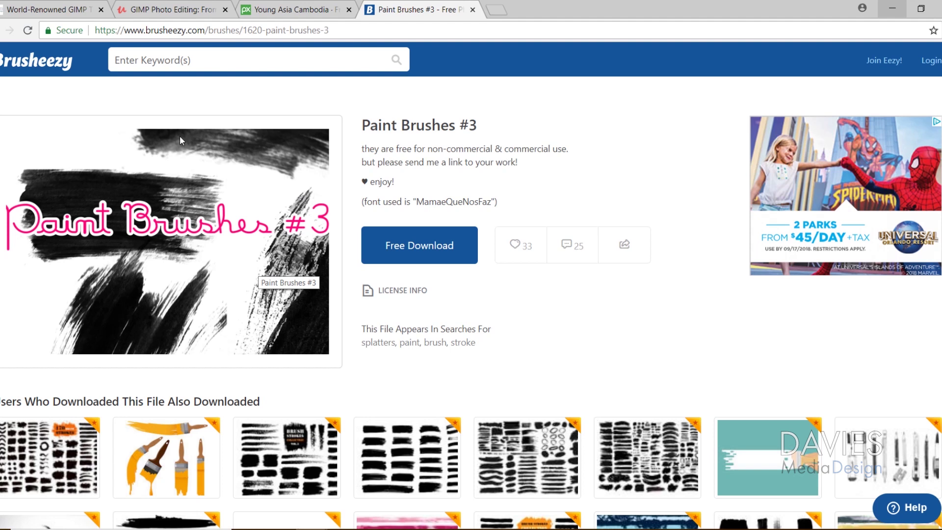
Download the free Paint Brushes #3 set from Brusheezy
{"action": "left_click", "coordinate": [415, 253]}
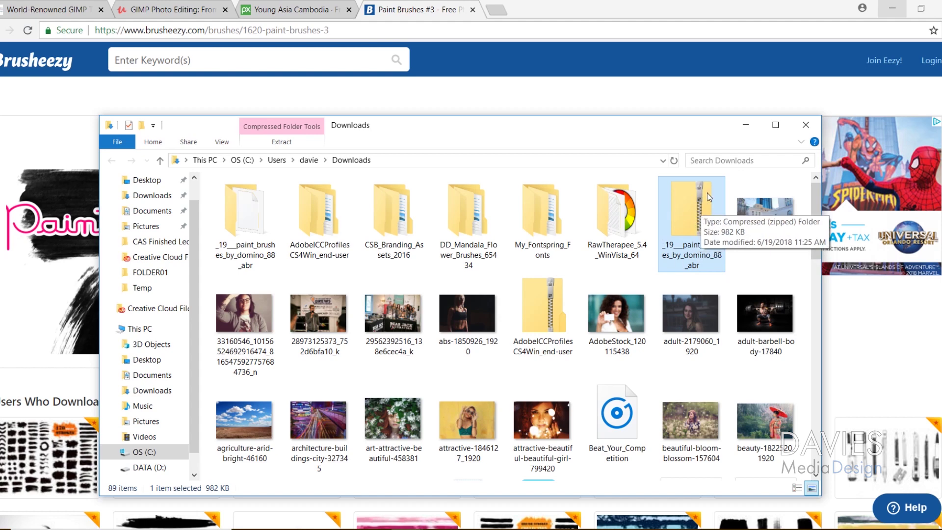
Open the extracted _19__paint_brushes_by_domino_88_abr folder and select its .abr brush file
{"action": "right_click", "coordinate": [693, 219]}
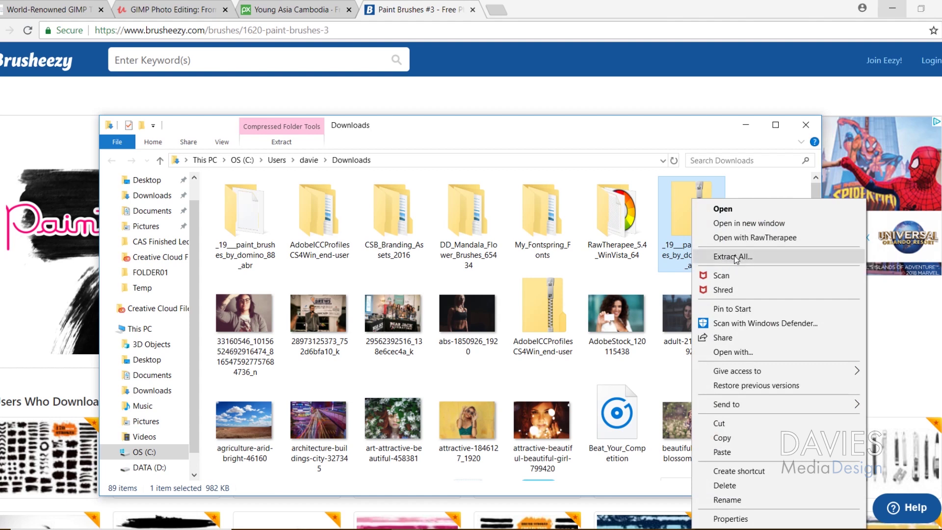
{"action": "left_click", "coordinate": [612, 126]}
{"action": "left_click", "coordinate": [251, 234]}
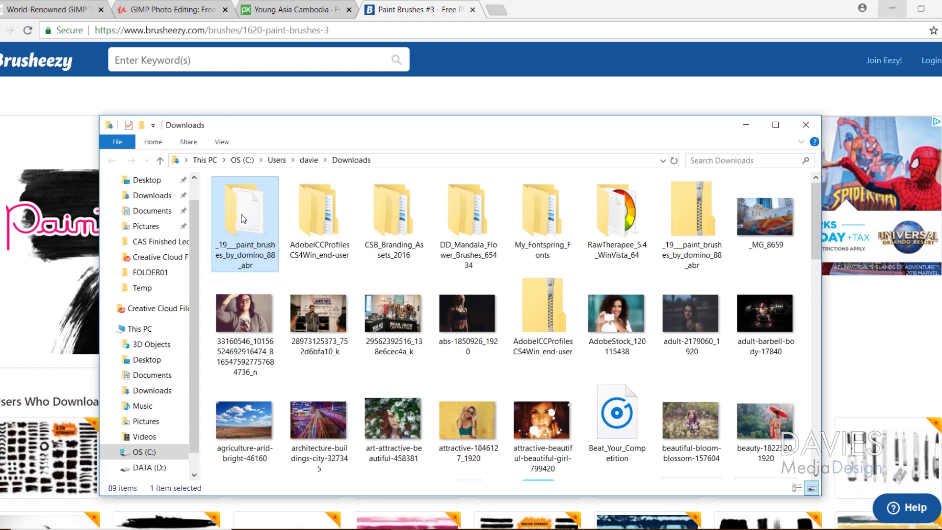
{"action": "double_click", "coordinate": [242, 214]}
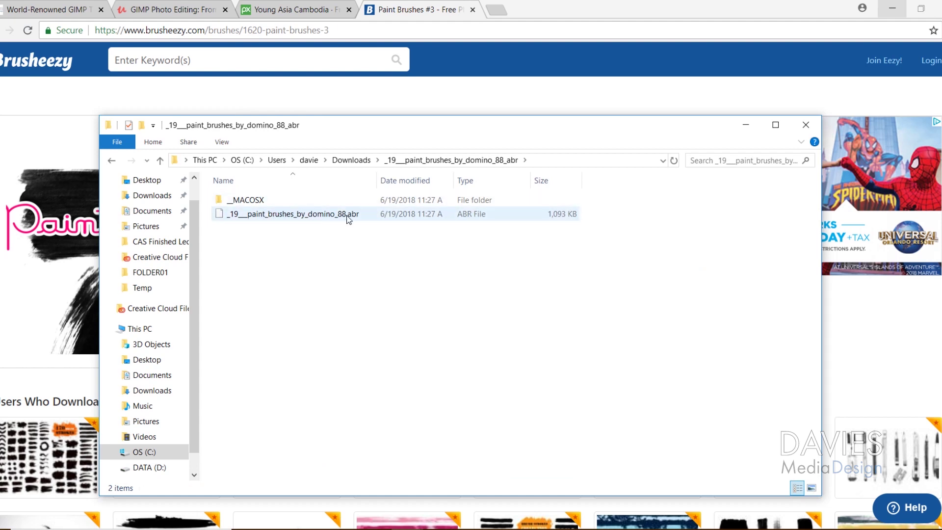
{"action": "left_click", "coordinate": [244, 219]}
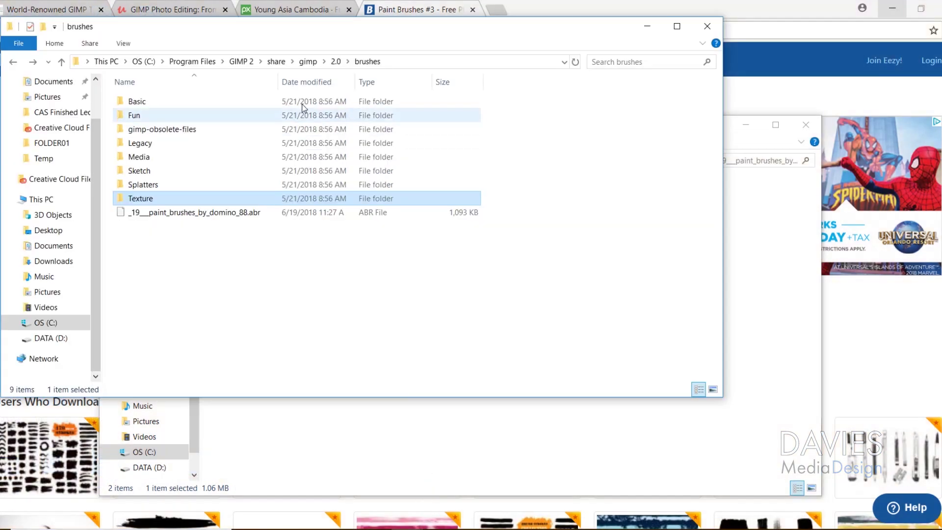
Reposition the GIMP 2.0 brushes folder window and select the copied paint brushes .abr file
{"action": "mouse_move", "coordinate": [277, 27]}
{"action": "left_mouse_down"}
{"action": "mouse_move", "coordinate": [484, 108]}
{"action": "mouse_move", "coordinate": [430, 87]}
{"action": "left_mouse_up"}
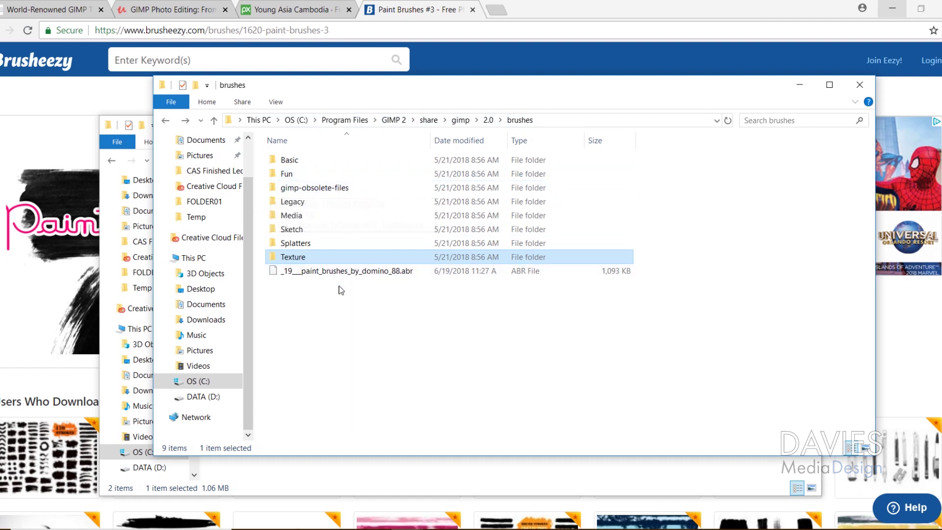
{"action": "left_click", "coordinate": [376, 317]}
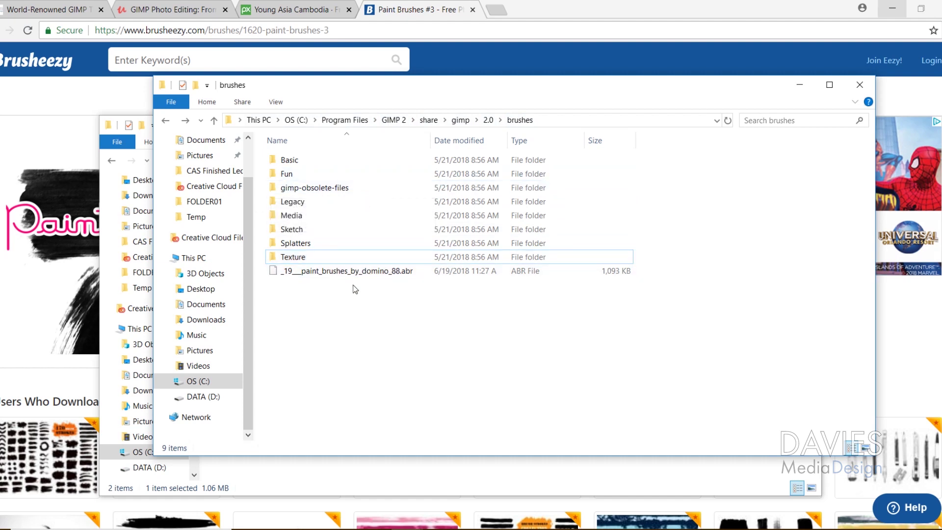
{"action": "left_click", "coordinate": [345, 273]}
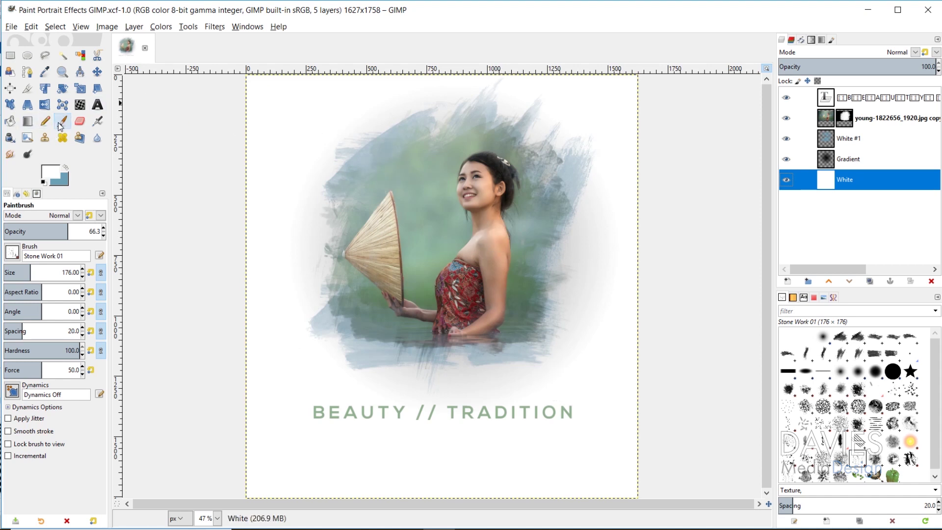
Check the Tool Options brush chooser, then refresh the Brushes dock to load the new set
{"action": "left_click", "coordinate": [14, 254]}
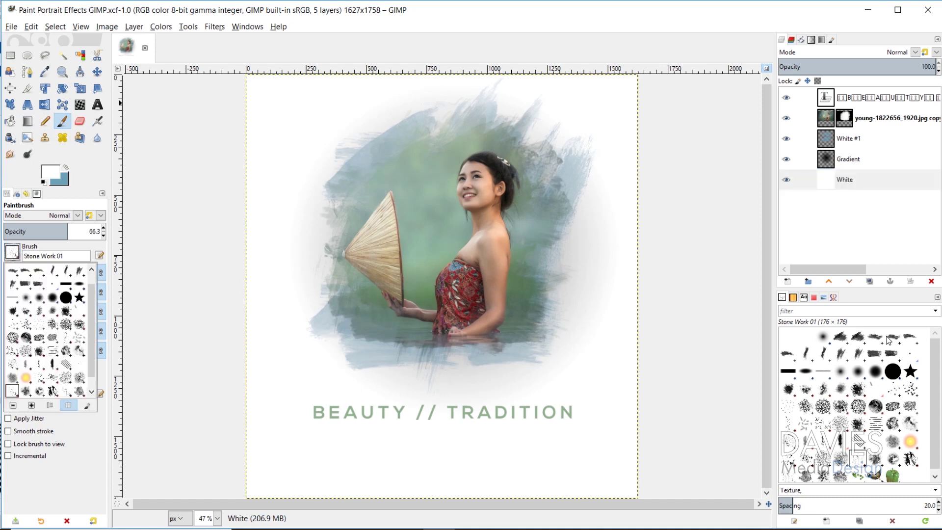
{"action": "left_click", "coordinate": [87, 404]}
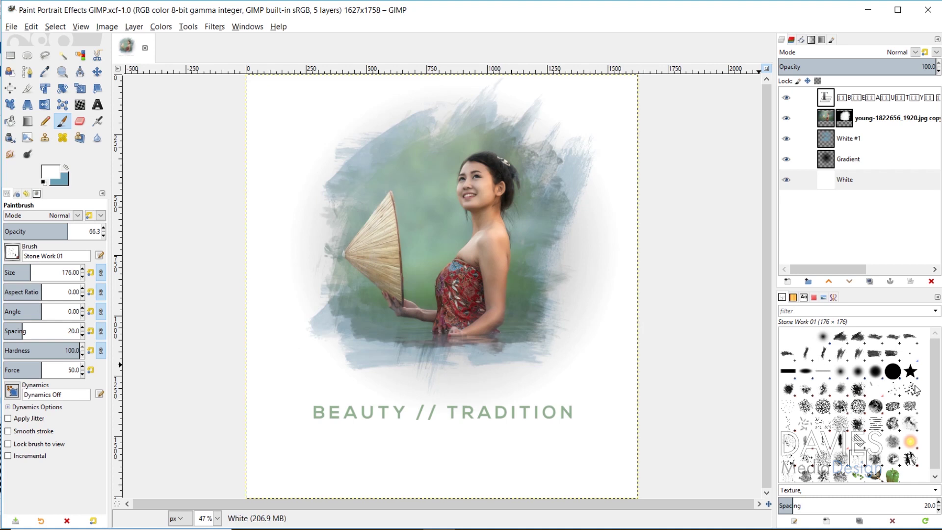
{"action": "left_click", "coordinate": [926, 521]}
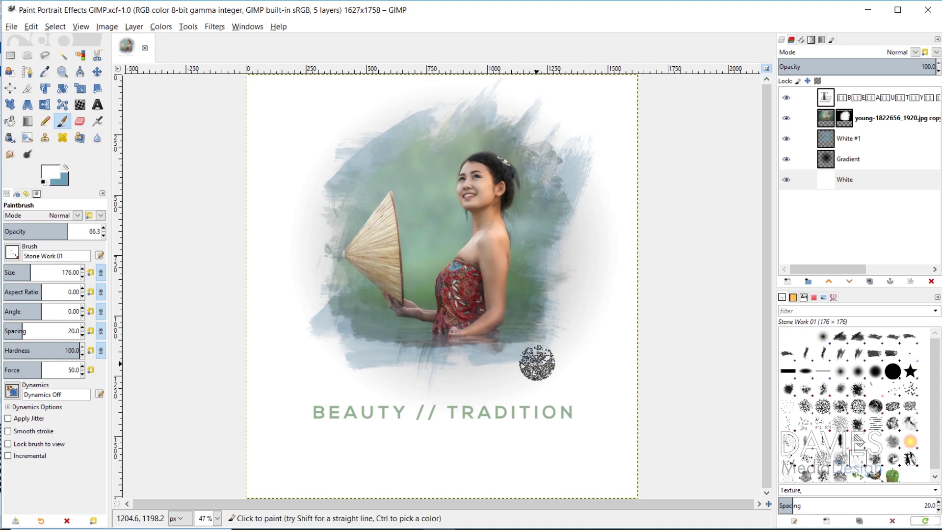
Create a new 1627×1758 image via File > New
{"action": "left_click", "coordinate": [12, 28]}
{"action": "left_click", "coordinate": [20, 38]}
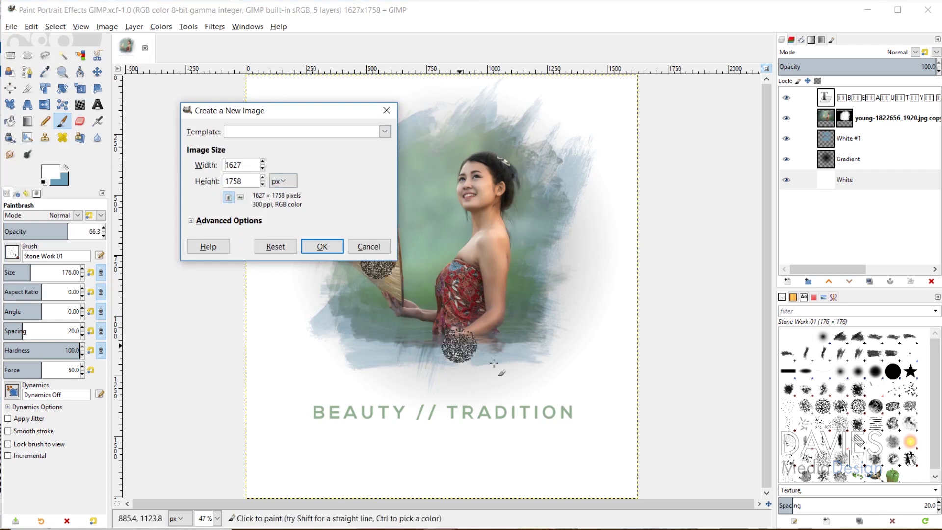
{"action": "left_click", "coordinate": [321, 247]}
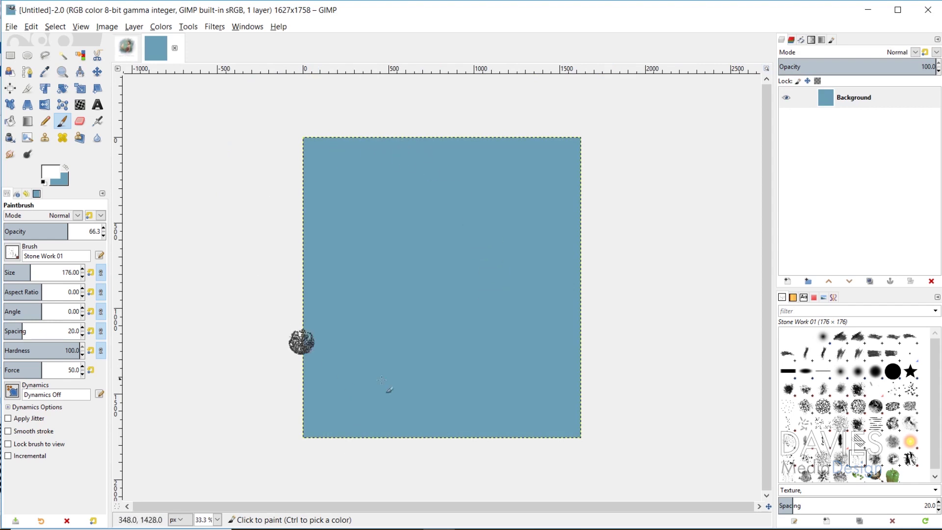
Bucket-fill the blue Background layer with white to get a blank canvas
{"action": "left_click", "coordinate": [63, 180]}
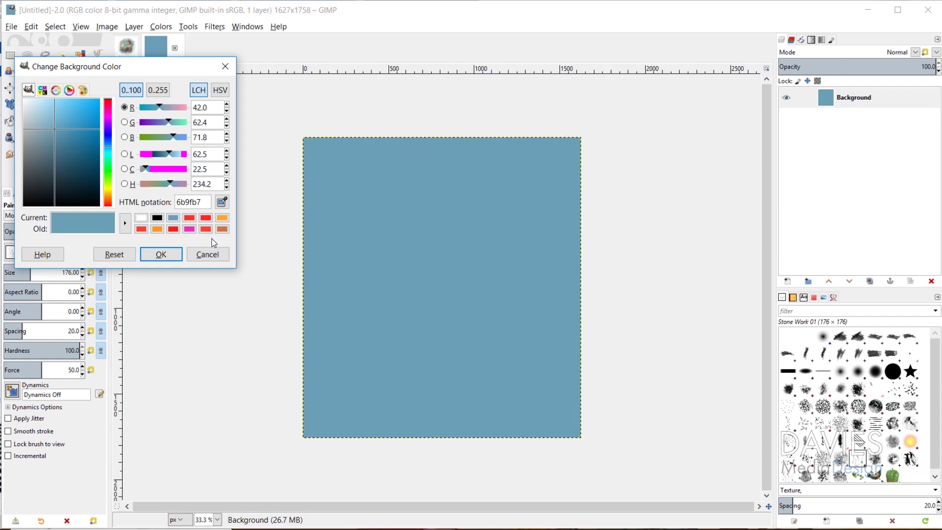
{"action": "left_click", "coordinate": [208, 254]}
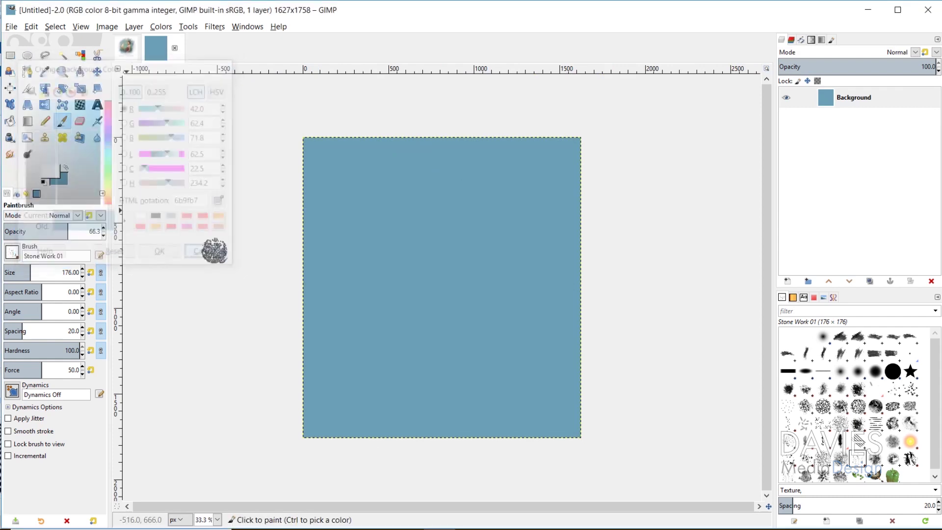
{"action": "left_click", "coordinate": [27, 121]}
{"action": "left_click", "coordinate": [9, 121]}
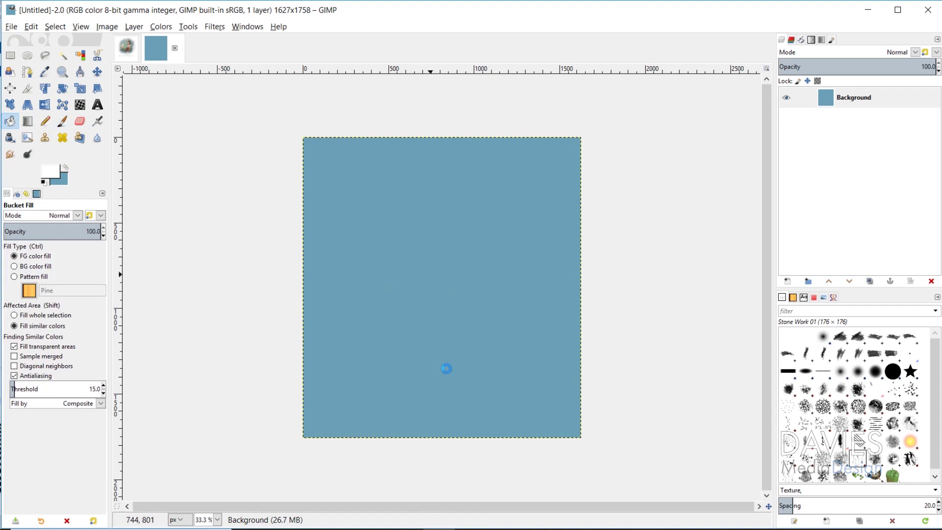
{"action": "left_click", "coordinate": [446, 368]}
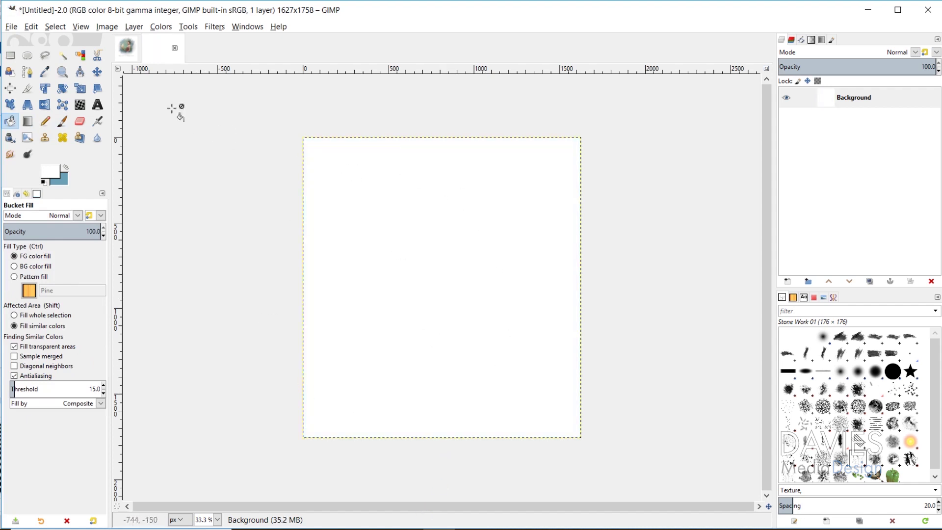
Reopen the recent young-1822656_1920.jpg photo
{"action": "left_click", "coordinate": [12, 27]}
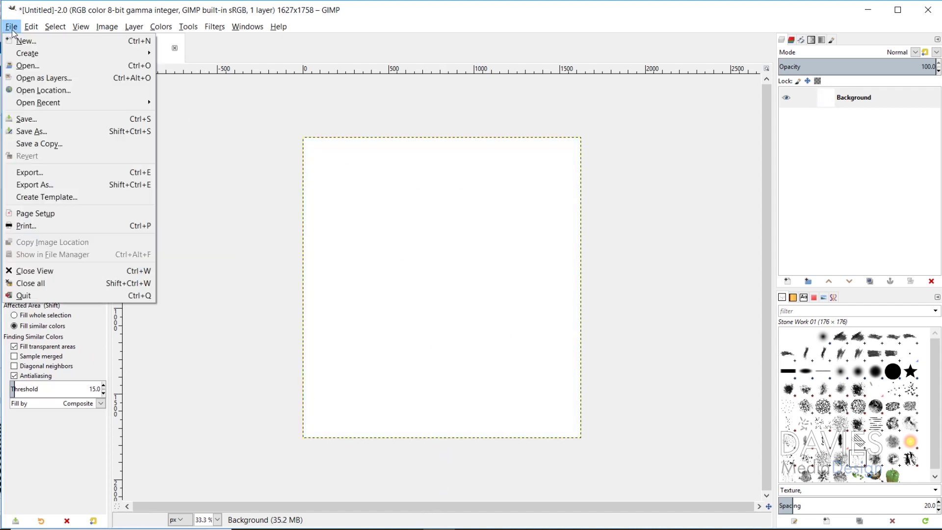
{"action": "mouse_move", "coordinate": [57, 104]}
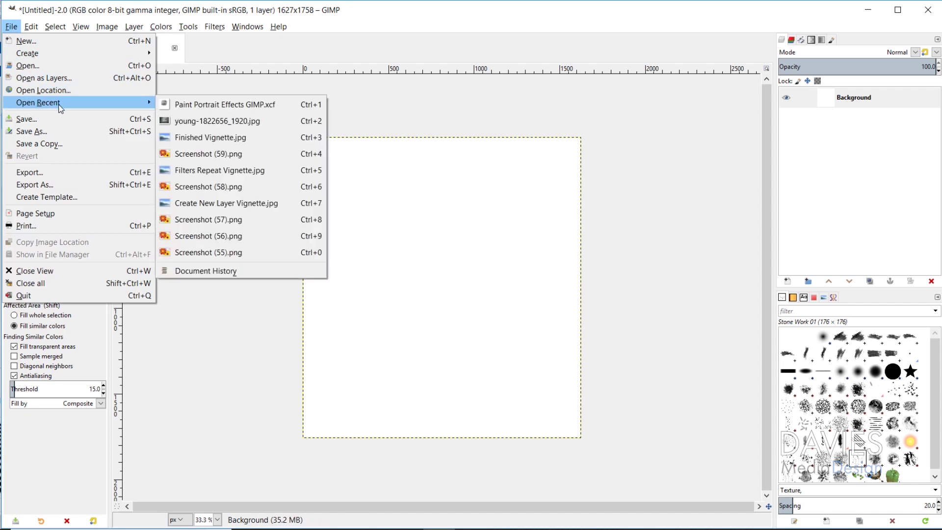
{"action": "left_click", "coordinate": [230, 119]}
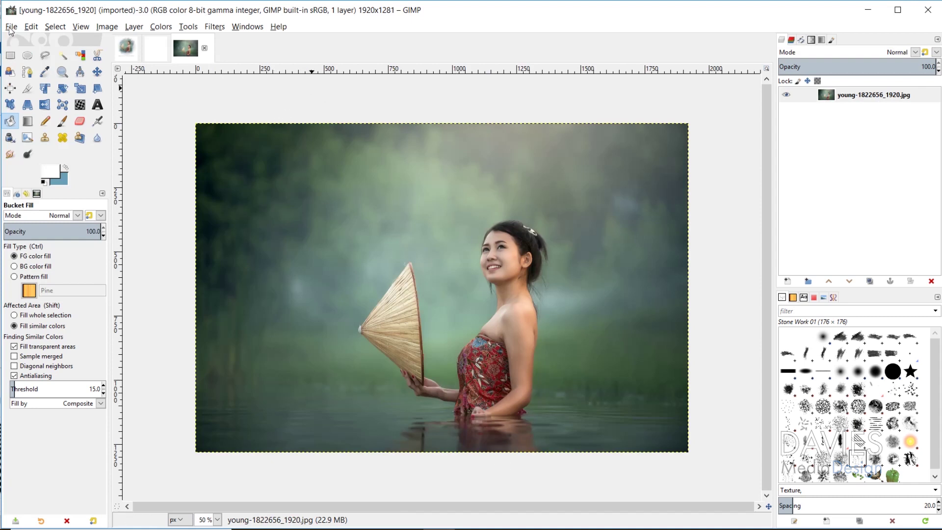
Copy the photo and paste it into the white image as a new layer
{"action": "left_click", "coordinate": [31, 26]}
{"action": "left_click", "coordinate": [58, 107]}
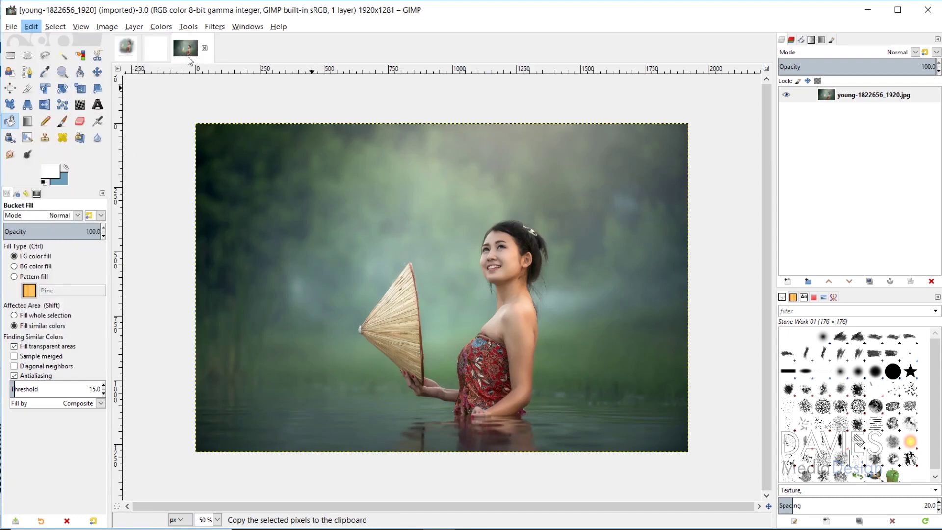
{"action": "key", "text": "alt+2"}
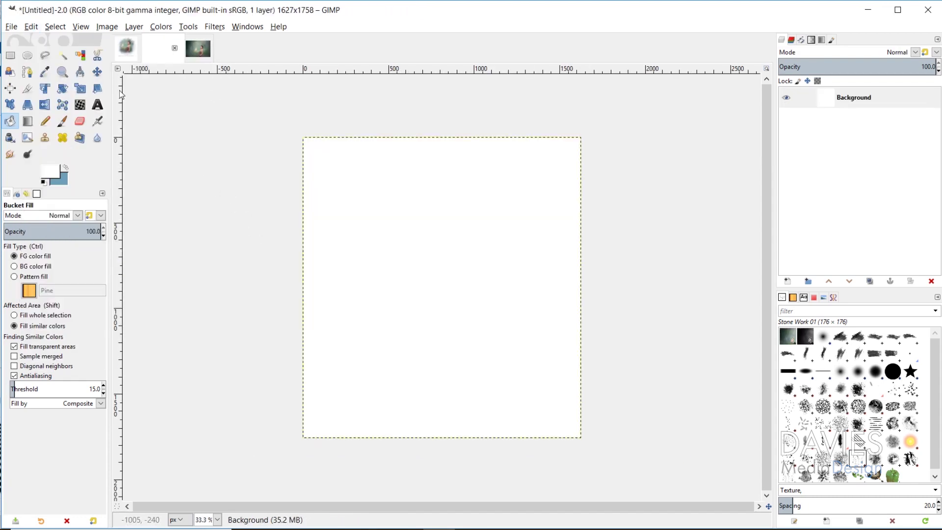
{"action": "left_click", "coordinate": [31, 26]}
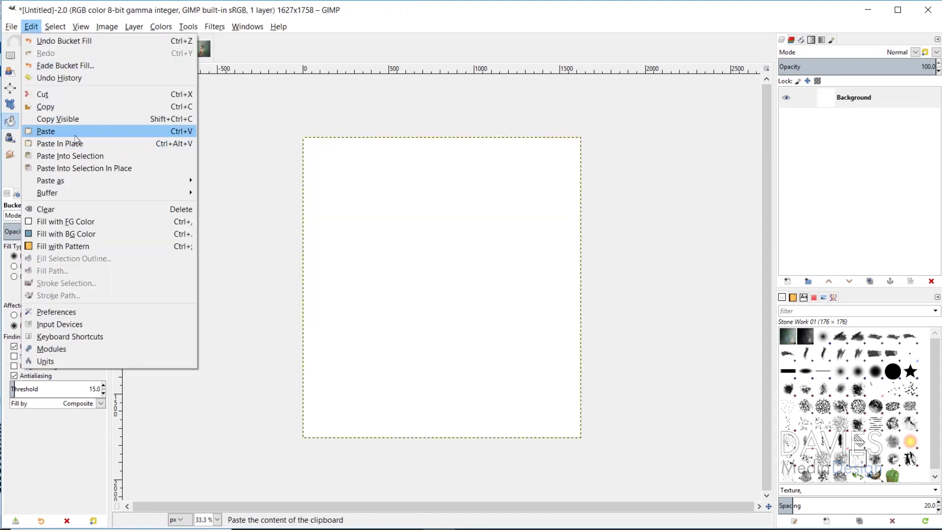
{"action": "left_click", "coordinate": [75, 135]}
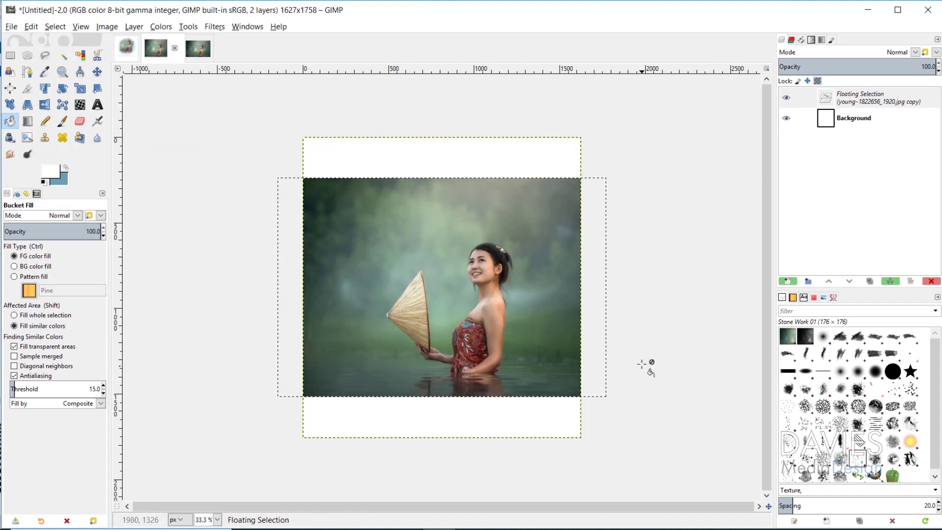
{"action": "left_click", "coordinate": [788, 282]}
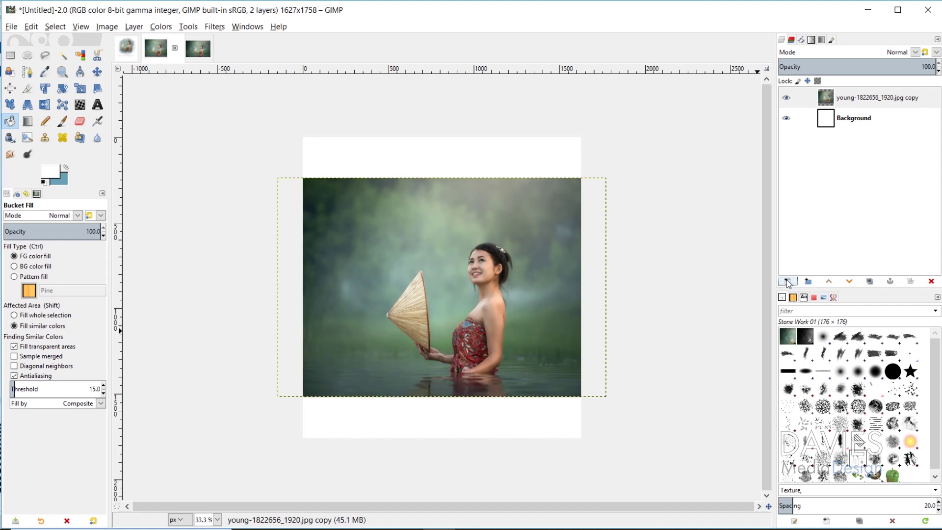
Rename the pasted photo layer to Woman
{"action": "double_click", "coordinate": [875, 104]}
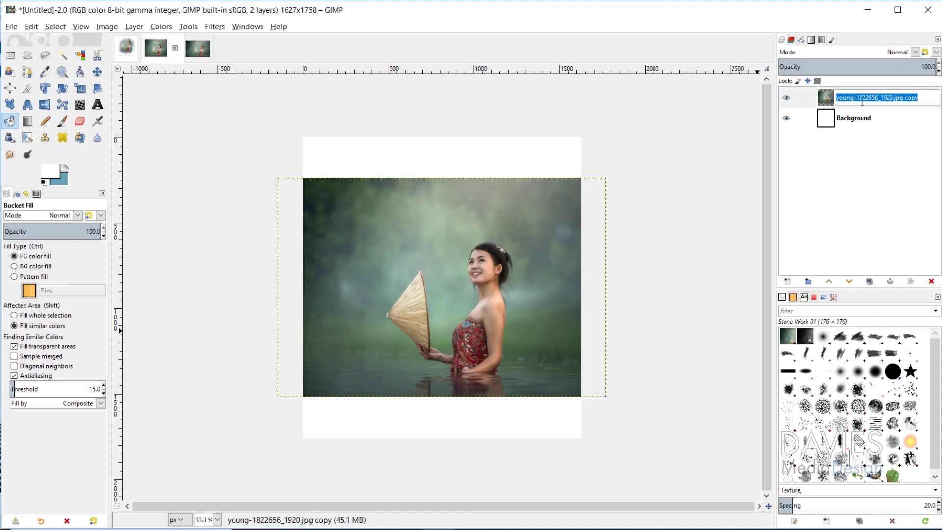
{"action": "type", "text": "Woman"}
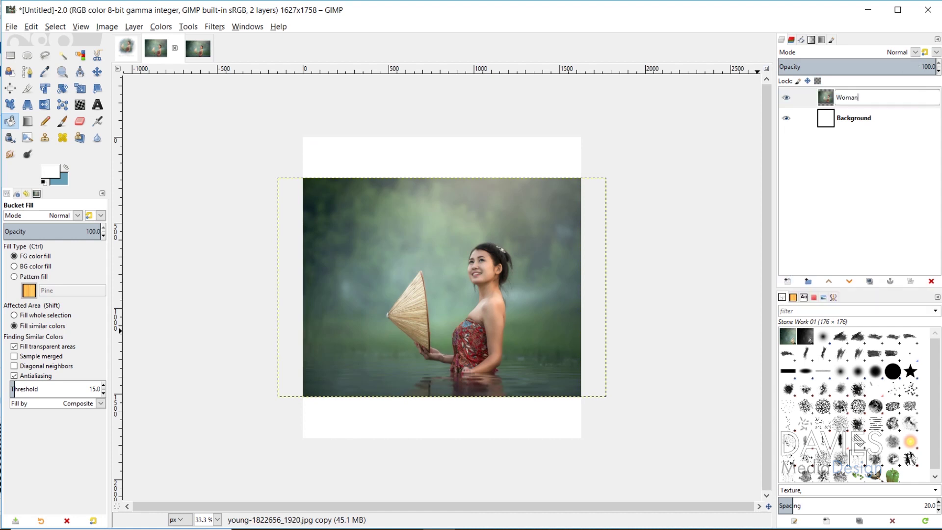
{"action": "key", "text": "Return"}
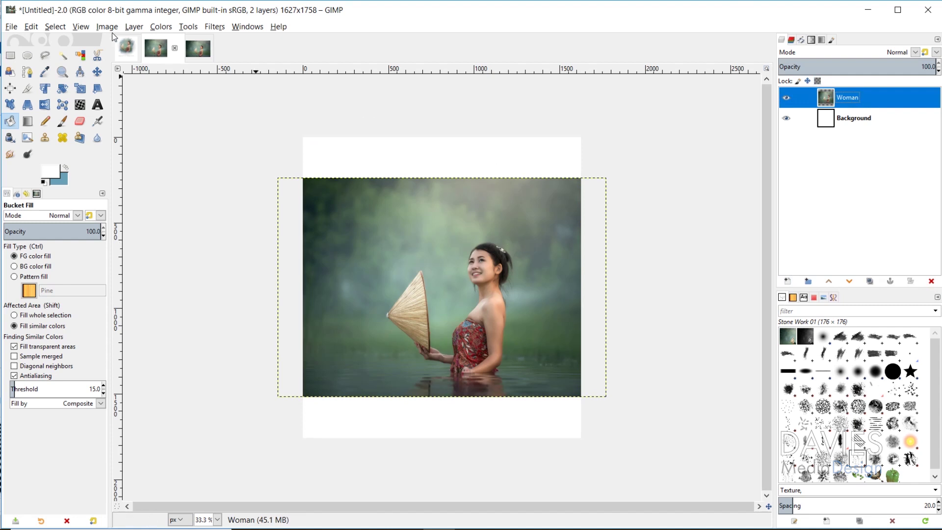
Move the Woman photo up-left, then give it a Black (full transparency) layer mask
{"action": "left_click", "coordinate": [98, 72]}
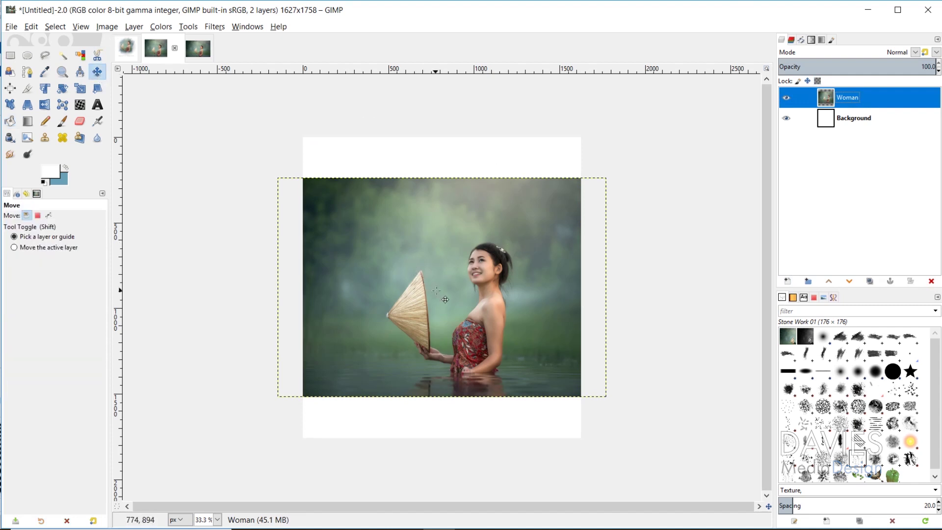
{"action": "left_click_drag", "start_coordinate": [436, 290], "coordinate": [409, 227]}
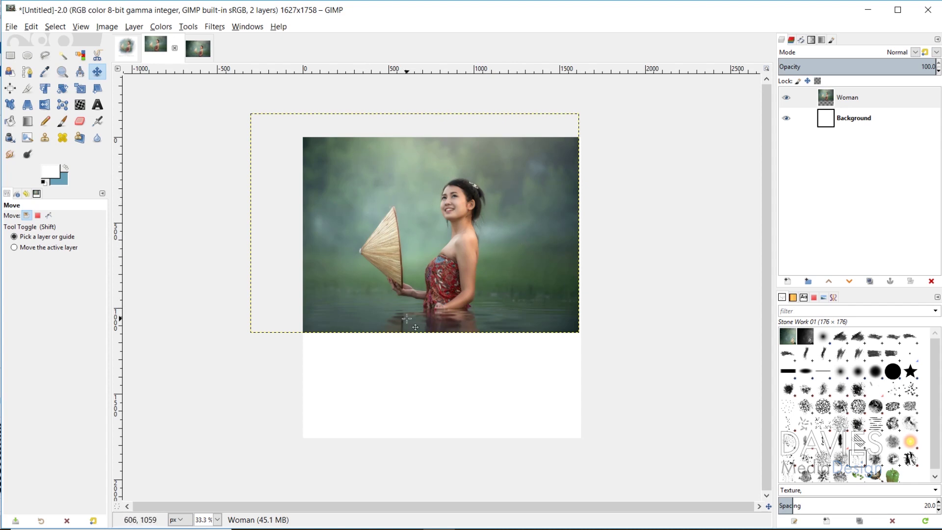
{"action": "left_click", "coordinate": [833, 98]}
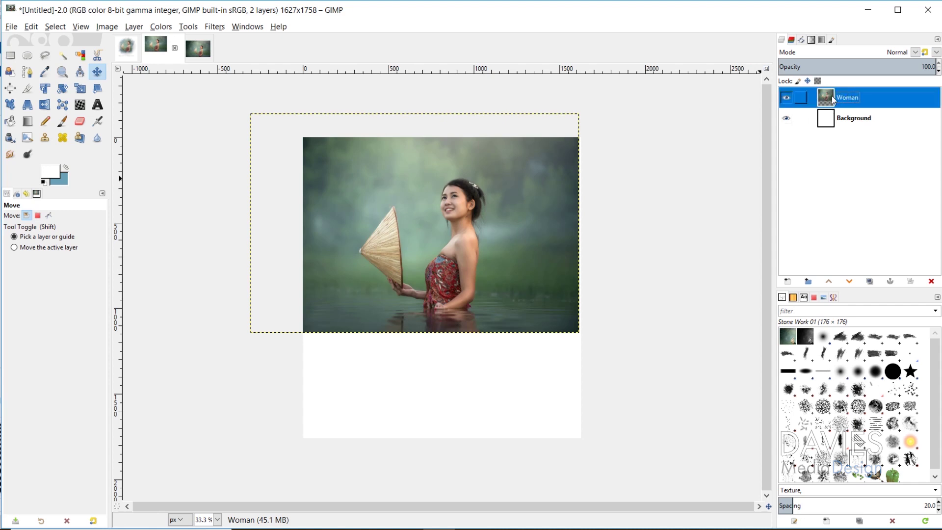
{"action": "right_click", "coordinate": [832, 99]}
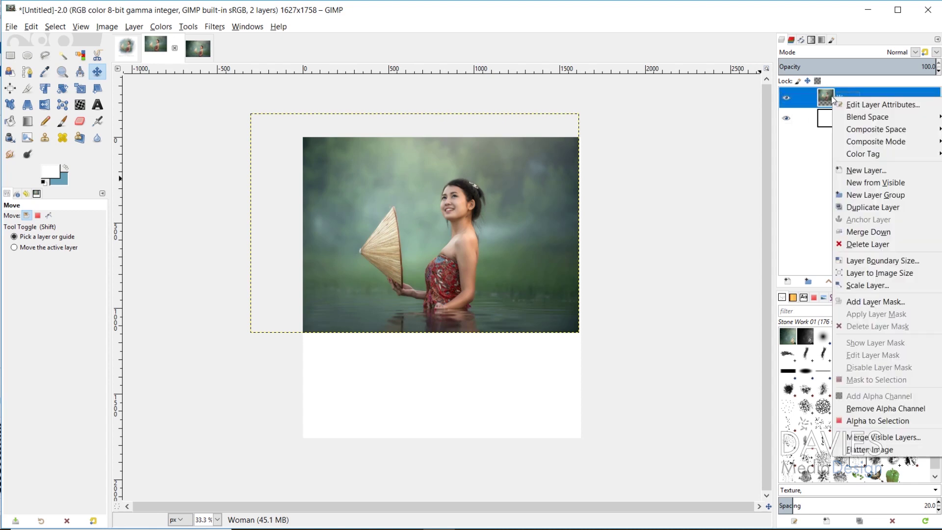
{"action": "left_click", "coordinate": [875, 303]}
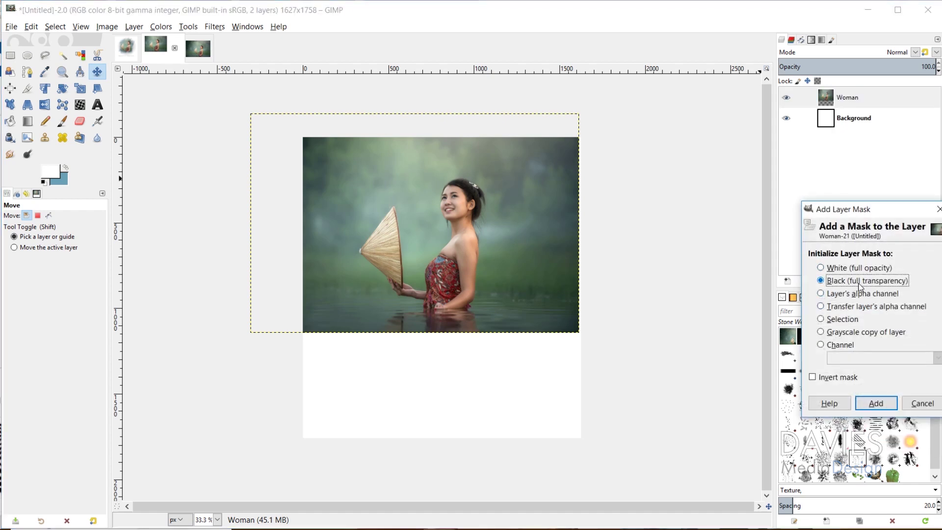
{"action": "left_click", "coordinate": [877, 403]}
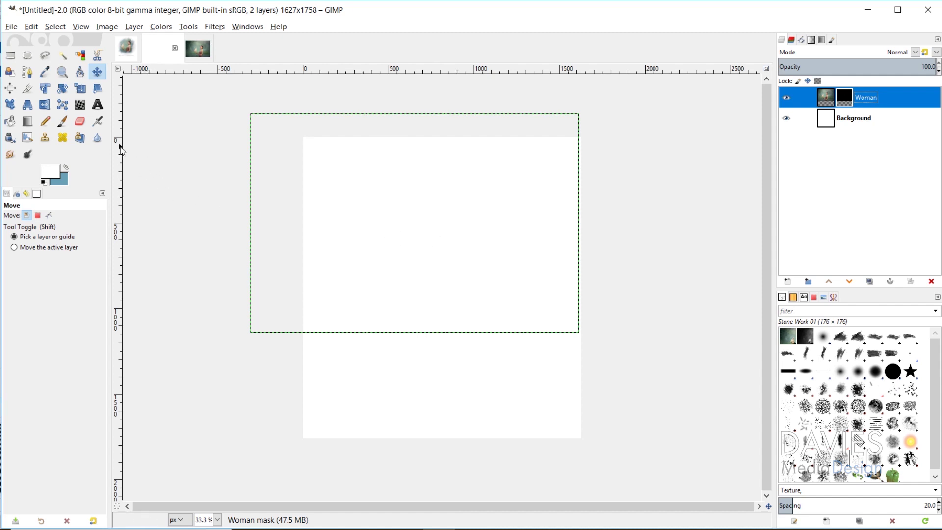
Paint white on the mask with the enlarged, higher-opacity domino paint brush over the face and hat
{"action": "left_click", "coordinate": [61, 121]}
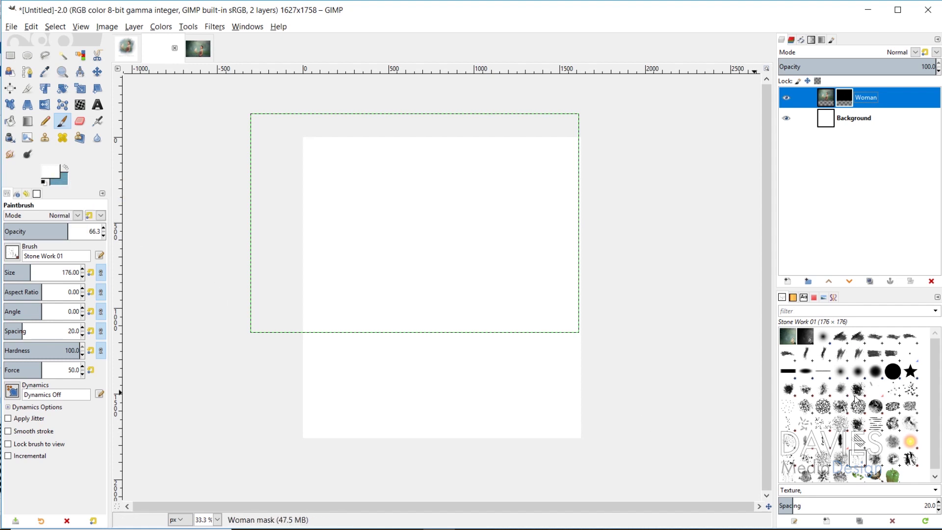
{"action": "left_click", "coordinate": [847, 340]}
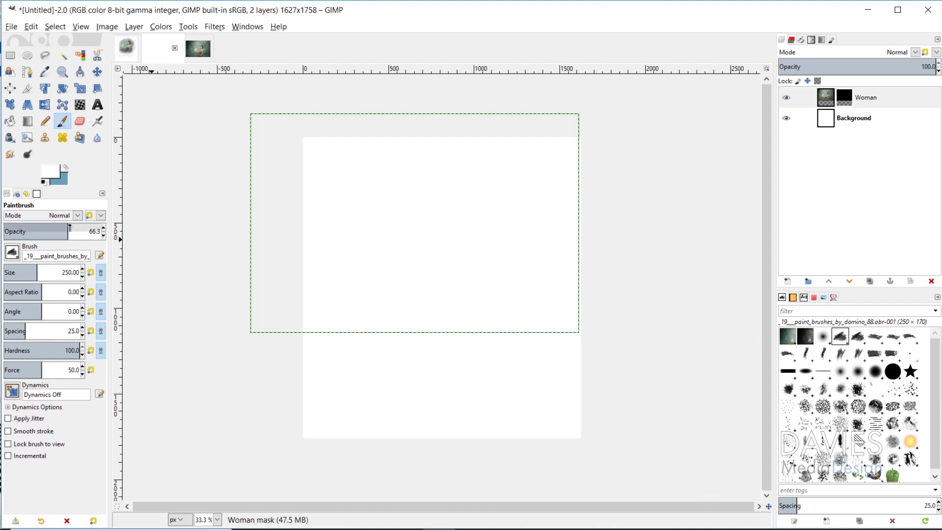
{"action": "left_click_drag", "start_coordinate": [70, 227], "coordinate": [105, 227]}
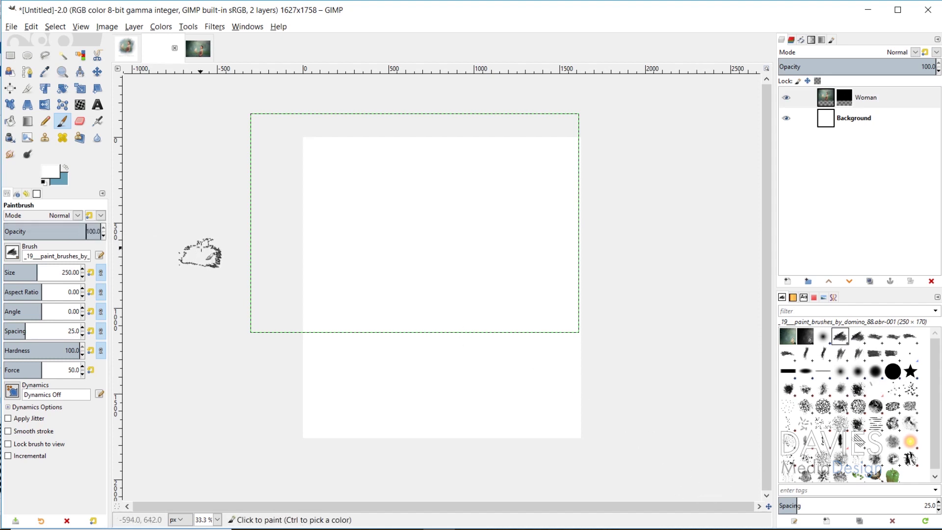
{"action": "left_click_drag", "start_coordinate": [39, 273], "coordinate": [62, 273]}
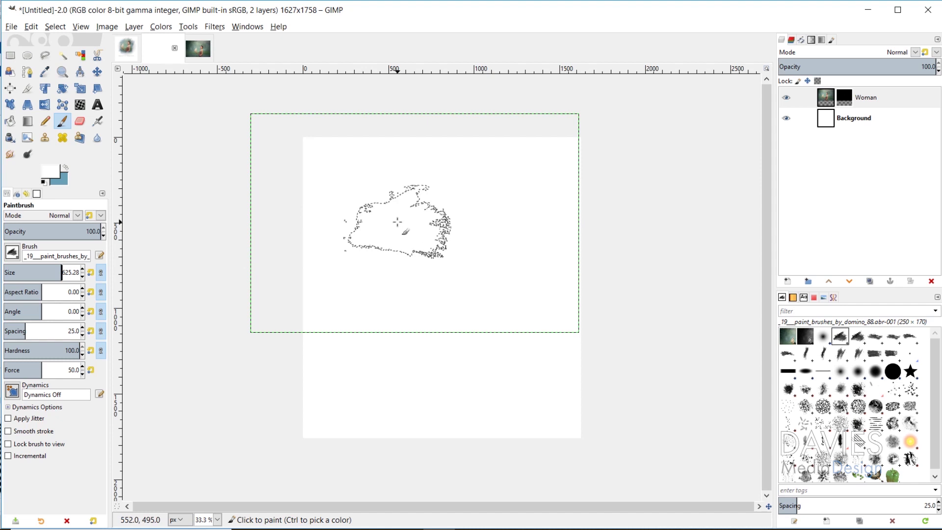
{"action": "mouse_move", "coordinate": [410, 232]}
{"action": "left_mouse_down"}
{"action": "mouse_move", "coordinate": [446, 260]}
{"action": "mouse_move", "coordinate": [440, 217]}
{"action": "mouse_move", "coordinate": [458, 210]}
{"action": "mouse_move", "coordinate": [443, 205]}
{"action": "mouse_move", "coordinate": [462, 227]}
{"action": "mouse_move", "coordinate": [501, 382]}
{"action": "mouse_move", "coordinate": [465, 198]}
{"action": "mouse_move", "coordinate": [450, 292]}
{"action": "mouse_move", "coordinate": [445, 285]}
{"action": "mouse_move", "coordinate": [426, 300]}
{"action": "left_mouse_up"}
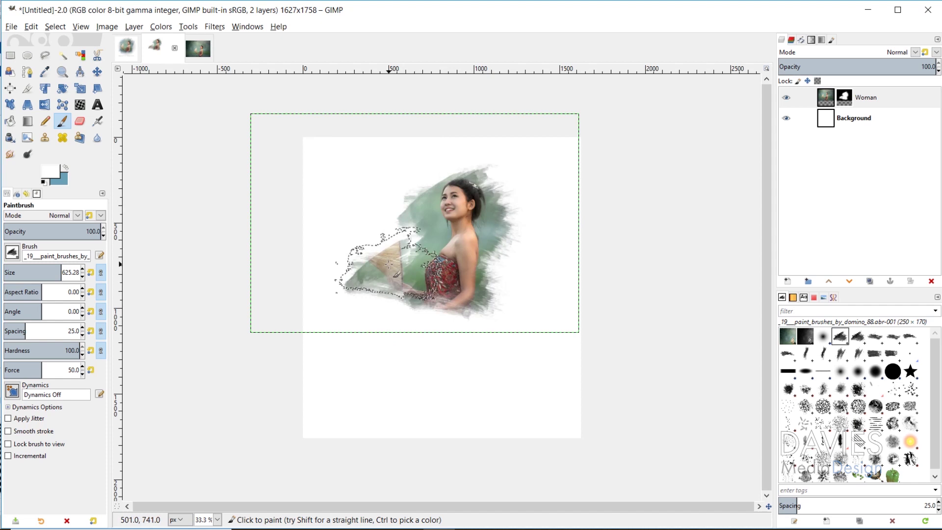
{"action": "mouse_move", "coordinate": [389, 265]}
{"action": "left_mouse_down"}
{"action": "mouse_move", "coordinate": [384, 248]}
{"action": "mouse_move", "coordinate": [388, 313]}
{"action": "mouse_move", "coordinate": [384, 248]}
{"action": "mouse_move", "coordinate": [411, 296]}
{"action": "left_mouse_up"}
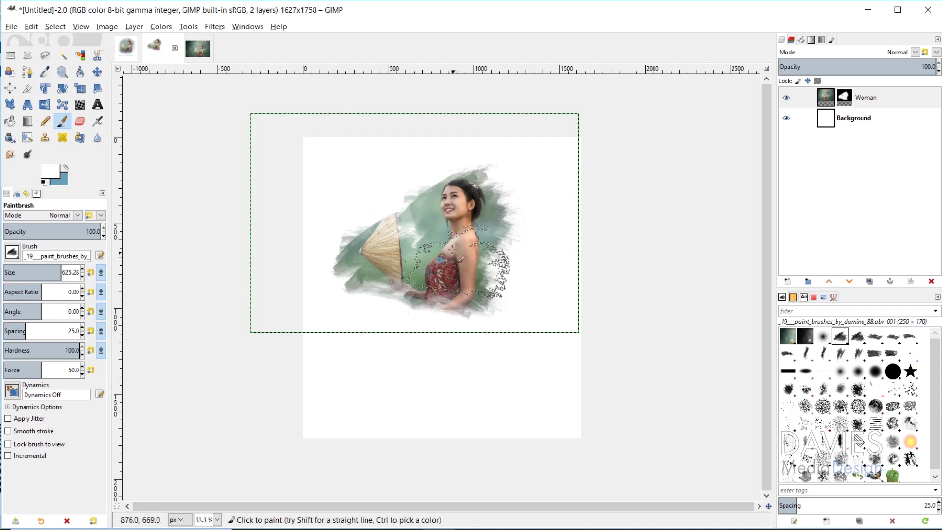
Switch to larger streaky domino brushes (about 441 px) and paint streaky edges right of the woman
{"action": "left_click", "coordinate": [877, 338]}
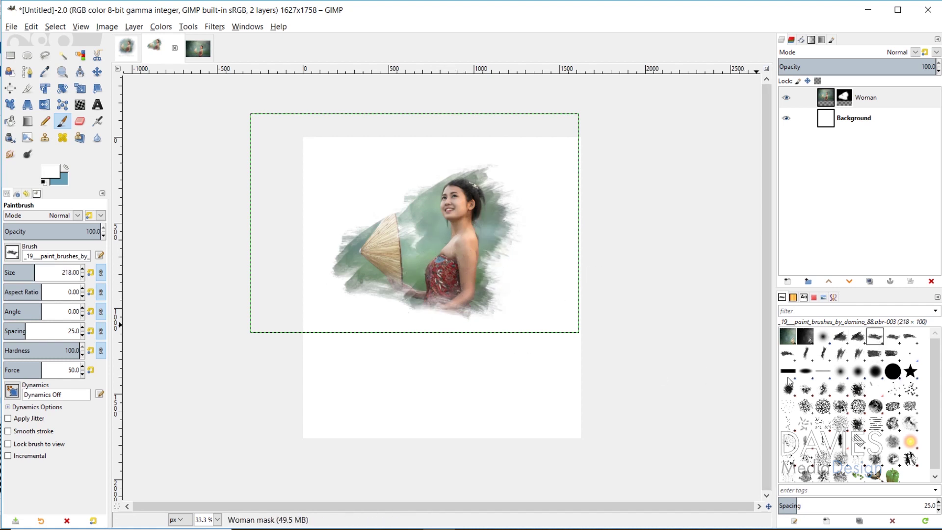
{"action": "key", "text": "bracketright"}
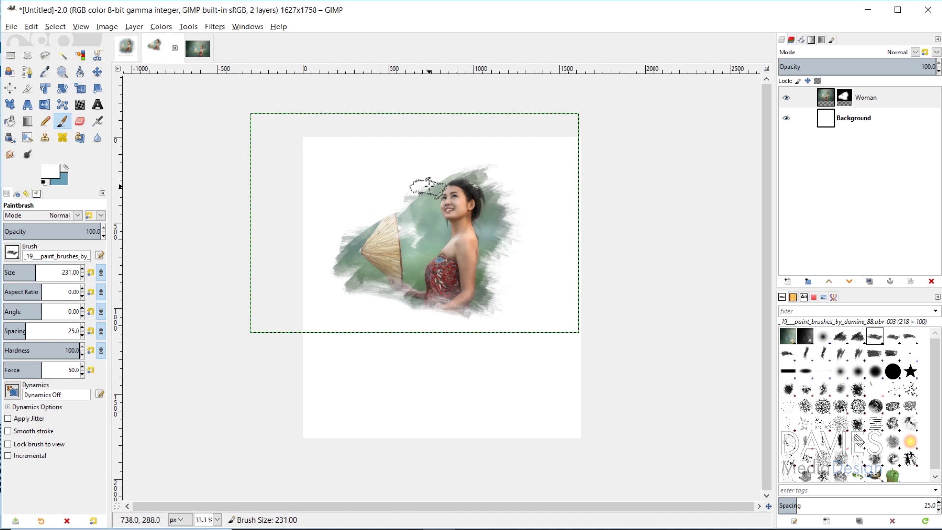
{"action": "key", "text": "bracketright"}
{"action": "key", "text": "bracketright"}
{"action": "key", "text": "bracketright"}
{"action": "key", "text": "bracketright"}
{"action": "key", "text": "bracketright"}
{"action": "key", "text": "bracketright"}
{"action": "key", "text": "bracketright"}
{"action": "key", "text": "bracketright"}
{"action": "key", "text": "bracketright"}
{"action": "key", "text": "bracketright"}
{"action": "key", "text": "bracketright"}
{"action": "key", "text": "bracketright"}
{"action": "left_click_drag", "start_coordinate": [41, 270], "coordinate": [45, 270]}
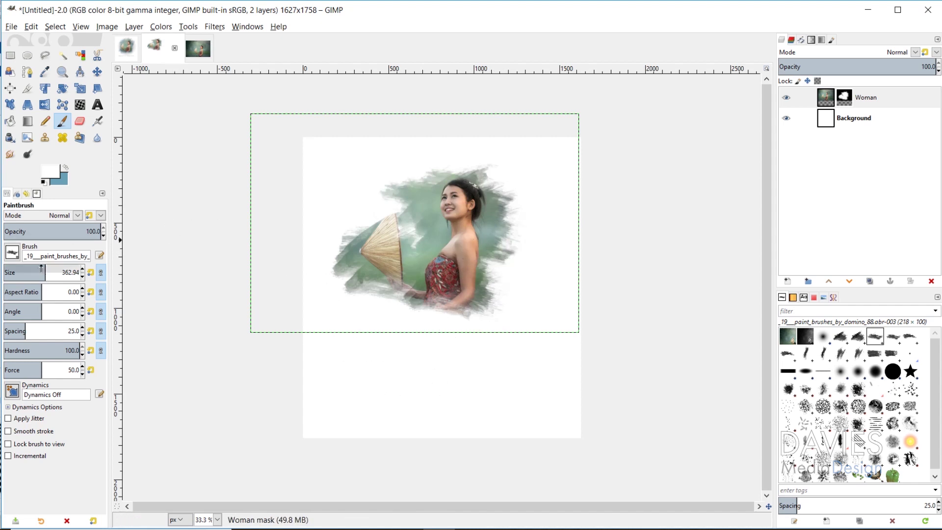
{"action": "left_click_drag", "start_coordinate": [41, 268], "coordinate": [51, 271]}
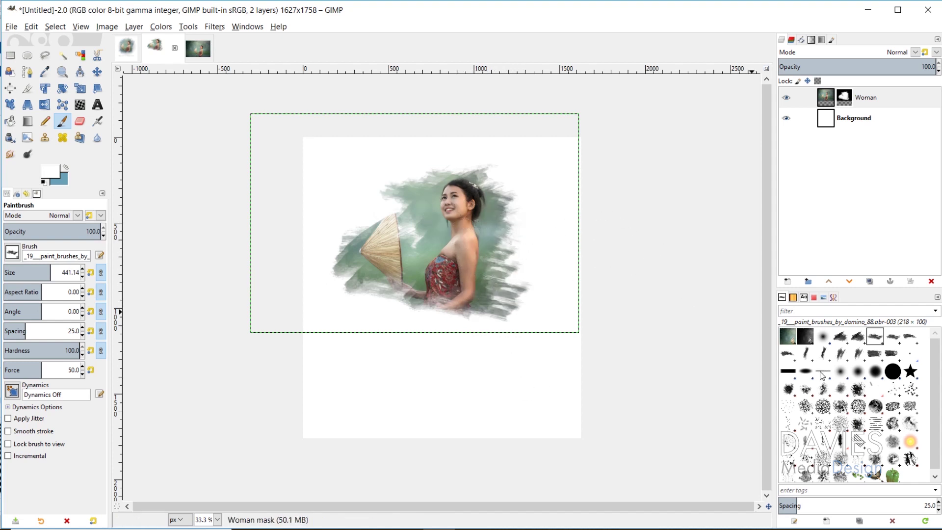
{"action": "left_click", "coordinate": [858, 353]}
{"action": "mouse_move", "coordinate": [559, 192]}
{"action": "left_mouse_down"}
{"action": "mouse_move", "coordinate": [551, 231]}
{"action": "mouse_move", "coordinate": [512, 248]}
{"action": "left_mouse_up"}
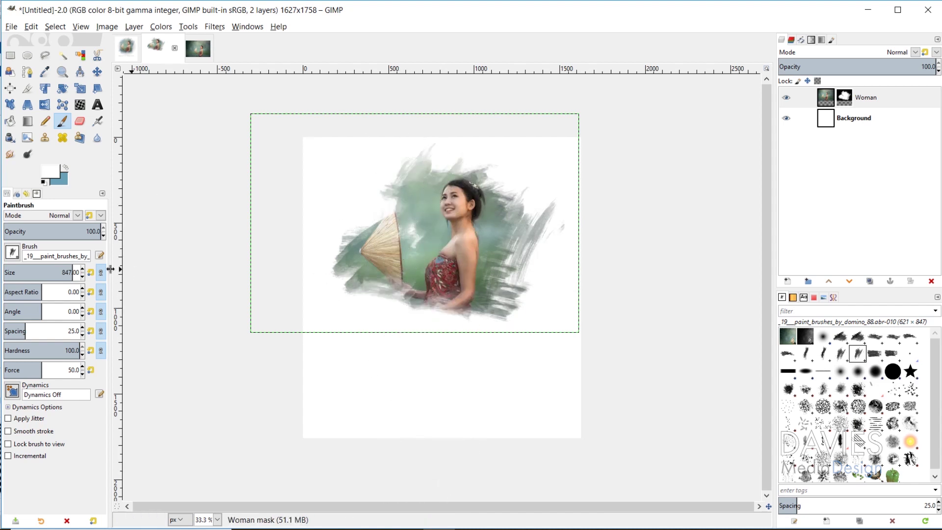
Paint strokes tilted about 35° around the hat, torso and arm to widen the revealed area
{"action": "left_click", "coordinate": [62, 269]}
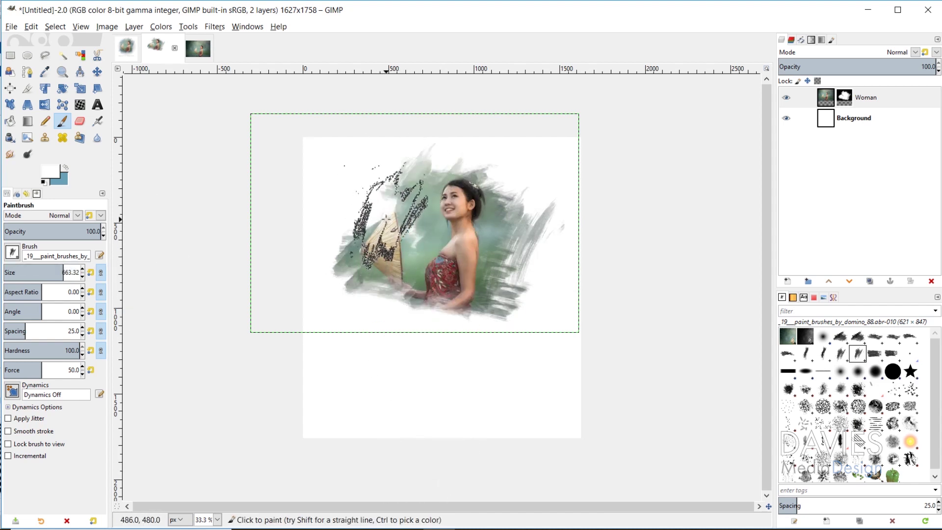
{"action": "left_click", "coordinate": [422, 299]}
{"action": "key", "text": "ctrl+z"}
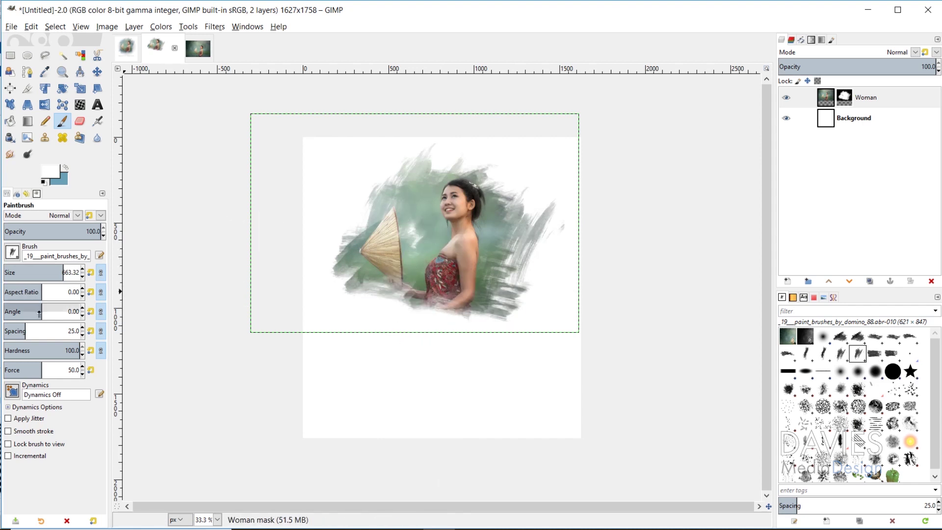
{"action": "mouse_move", "coordinate": [406, 221]}
{"action": "left_mouse_down"}
{"action": "mouse_move", "coordinate": [434, 190]}
{"action": "mouse_move", "coordinate": [418, 268]}
{"action": "left_mouse_up"}
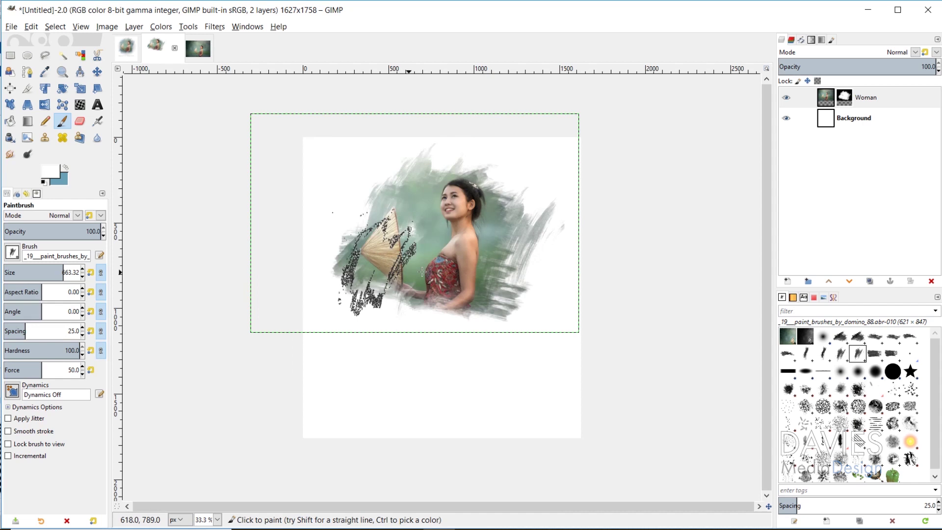
{"action": "left_click", "coordinate": [44, 308]}
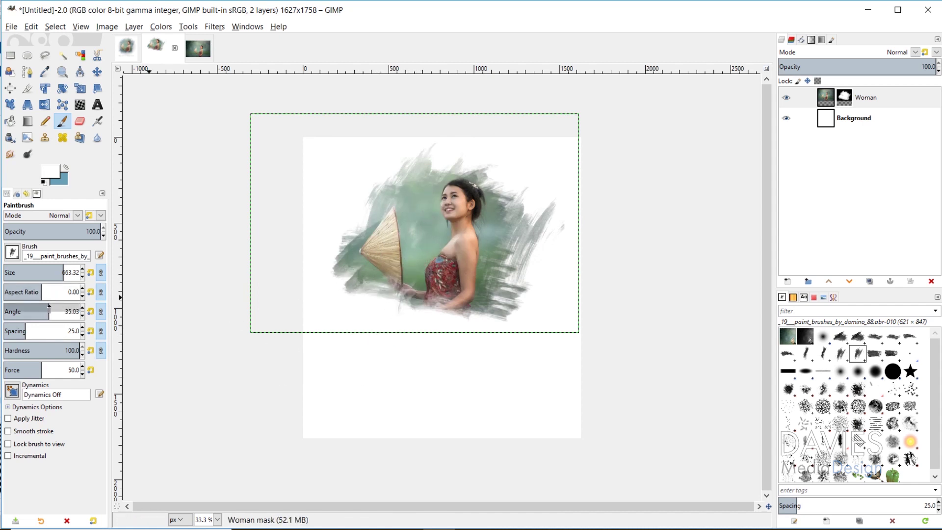
{"action": "mouse_move", "coordinate": [422, 260]}
{"action": "left_mouse_down"}
{"action": "mouse_move", "coordinate": [378, 277]}
{"action": "mouse_move", "coordinate": [399, 288]}
{"action": "left_mouse_up"}
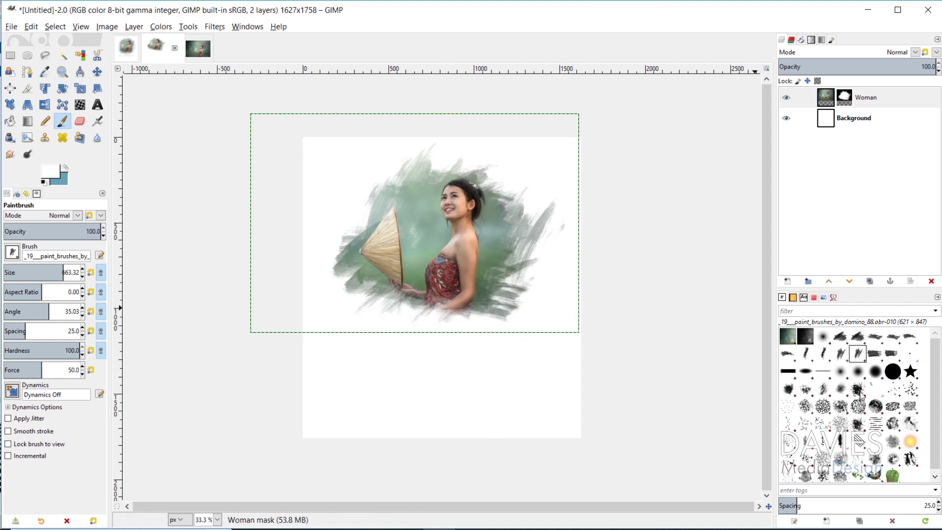
{"action": "left_click", "coordinate": [876, 355]}
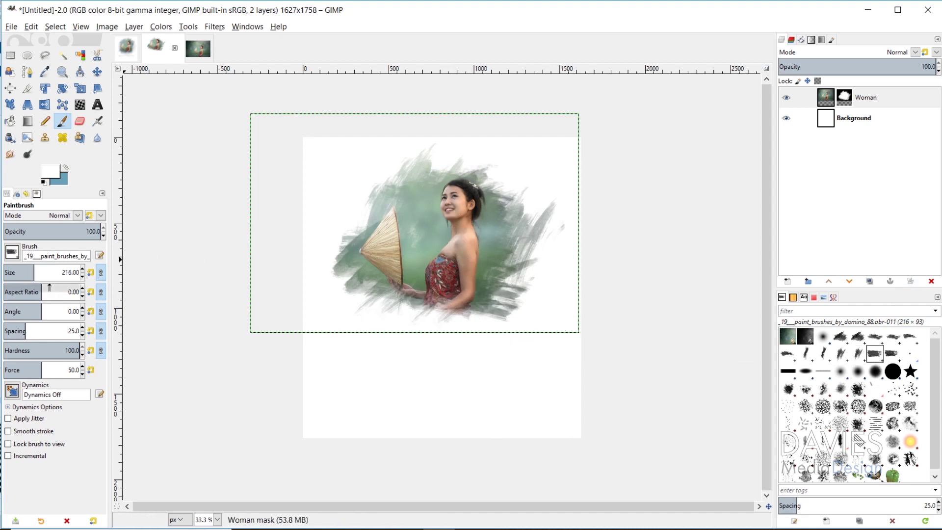
Paint another enlarged stroke (about 401 px) up-right of the portrait, then try Chalk 03 and Grunge 01
{"action": "left_click_drag", "start_coordinate": [39, 270], "coordinate": [48, 269]}
{"action": "left_click_drag", "start_coordinate": [397, 197], "coordinate": [406, 183]}
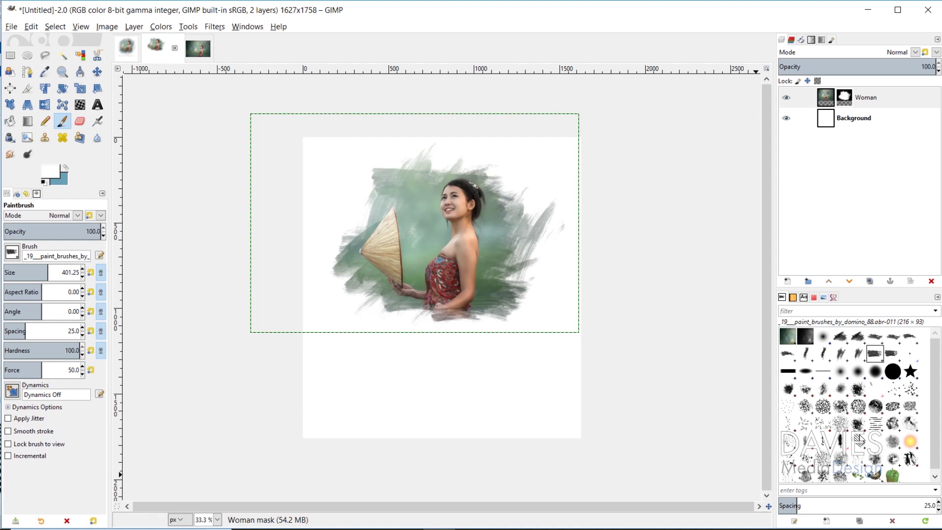
{"action": "left_click", "coordinate": [869, 406]}
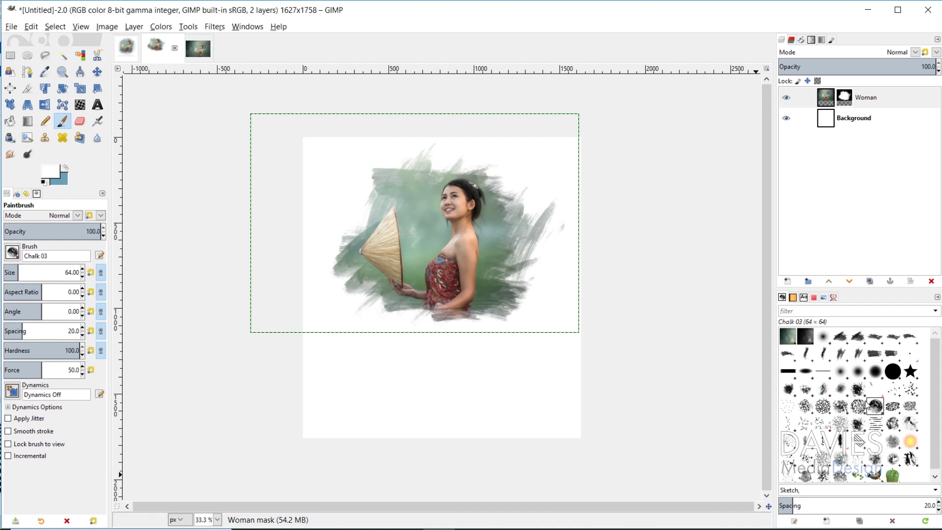
{"action": "left_click", "coordinate": [857, 423]}
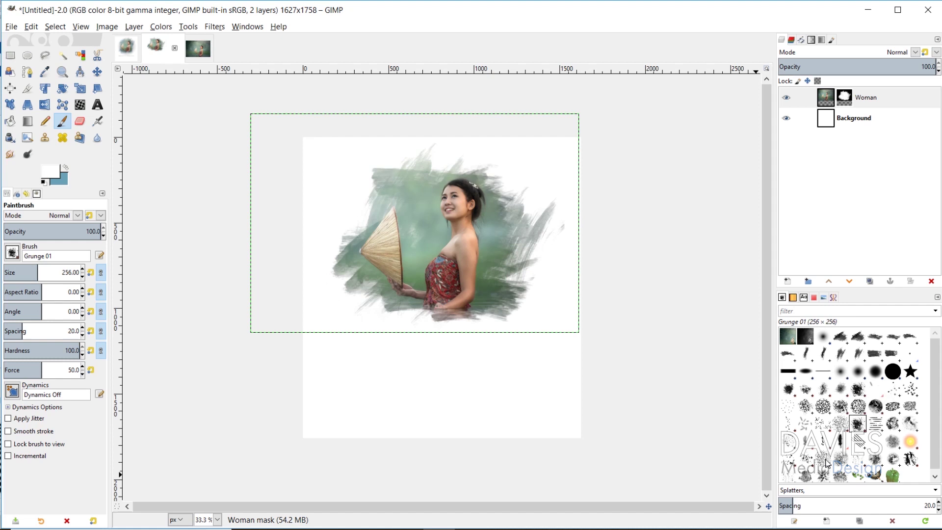
Settle on the Texture 01 brush after trying Pencil 03, Smoke and Sponge 01, and reset colours to black and white
{"action": "scroll", "coordinate": [858, 446], "scroll_direction": "down", "scroll_amount": 1}
{"action": "left_click", "coordinate": [840, 440]}
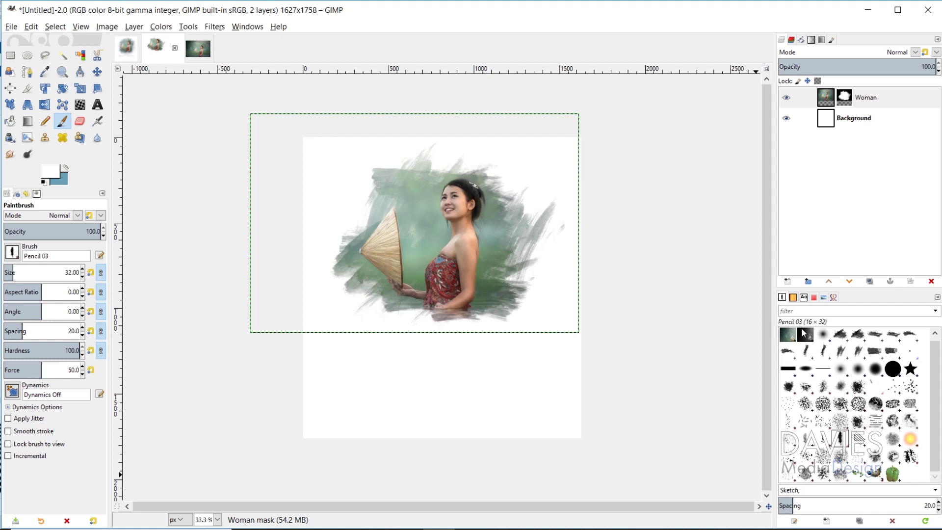
{"action": "left_click", "coordinate": [892, 440]}
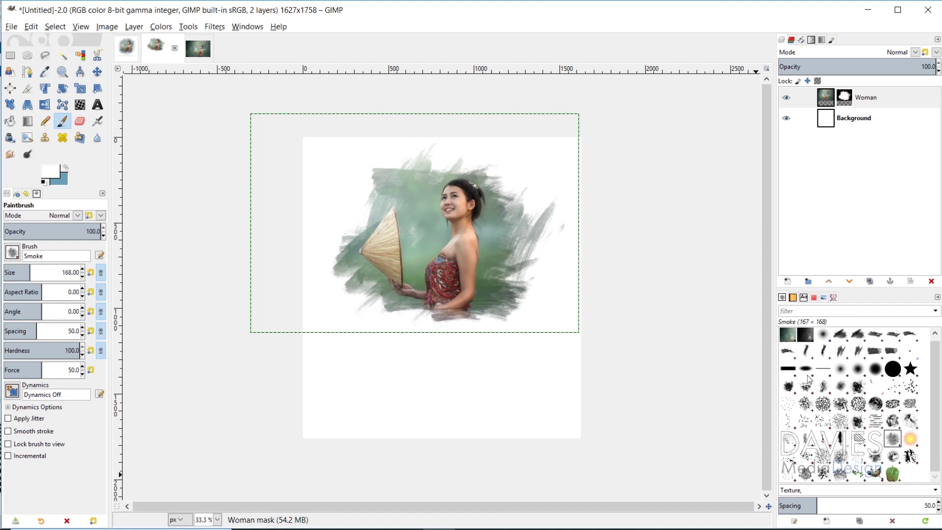
{"action": "left_click", "coordinate": [822, 463]}
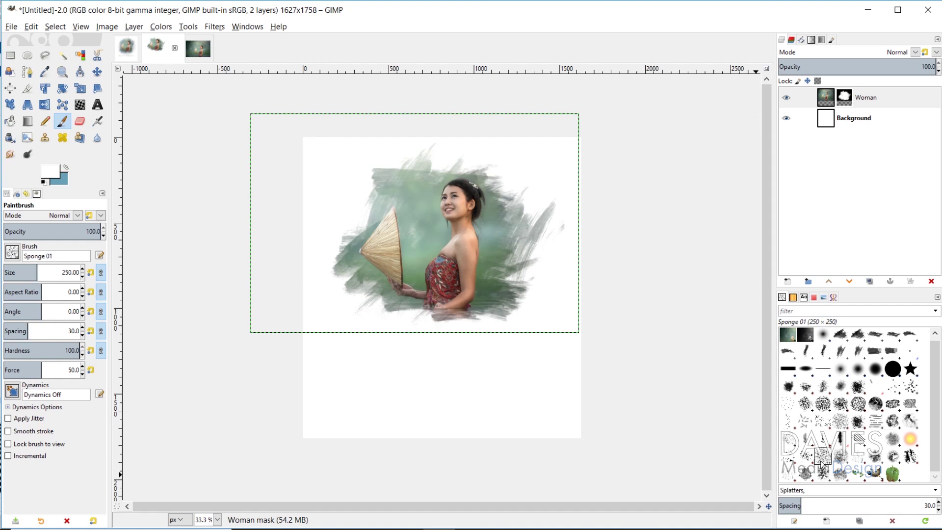
{"action": "left_click", "coordinate": [878, 459]}
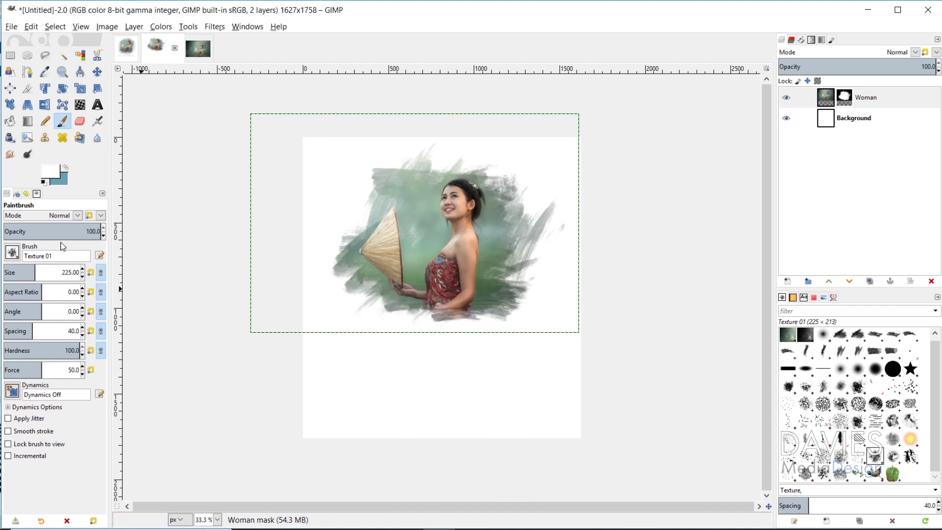
{"action": "left_click", "coordinate": [44, 183]}
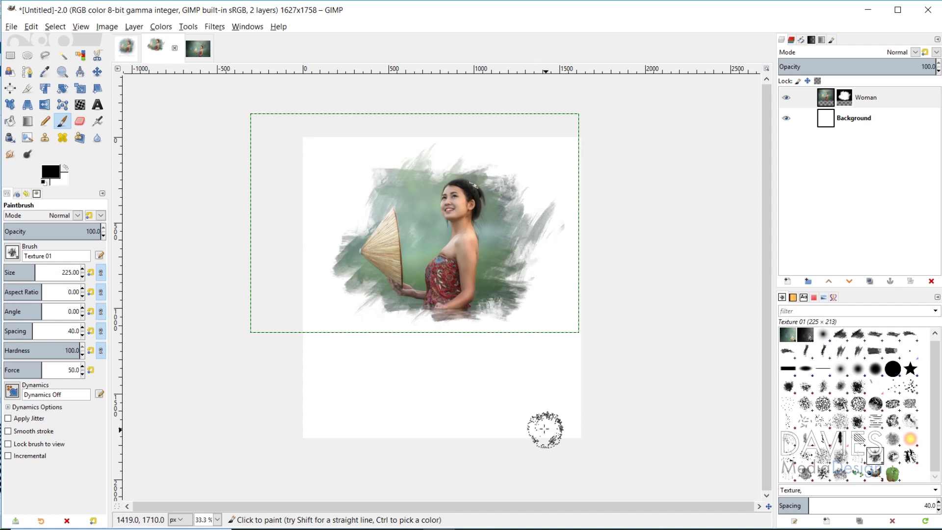
{"action": "scroll", "coordinate": [858, 418], "scroll_direction": "up", "scroll_amount": 1}
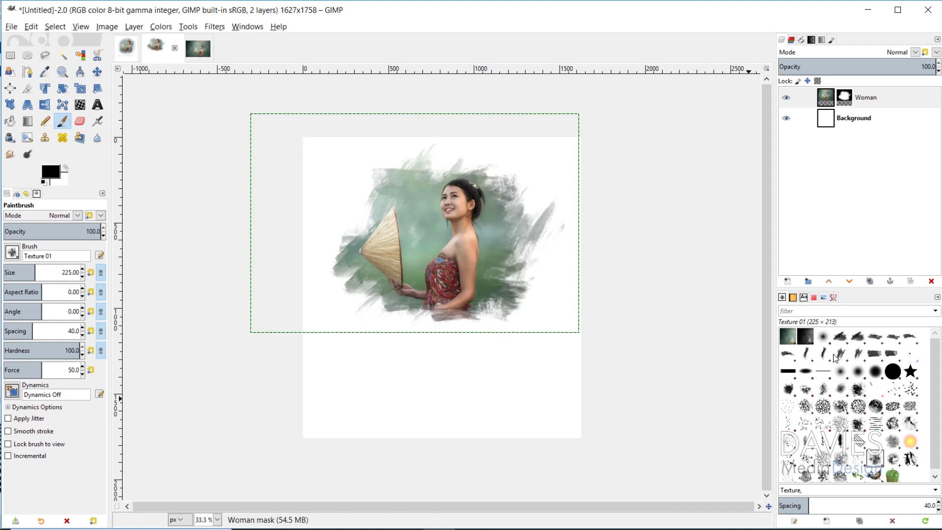
Stamp grunge brush marks at about 49.5° beside the woman's head, with opacity 79.5, then activate the Woman layer
{"action": "left_click", "coordinate": [805, 356]}
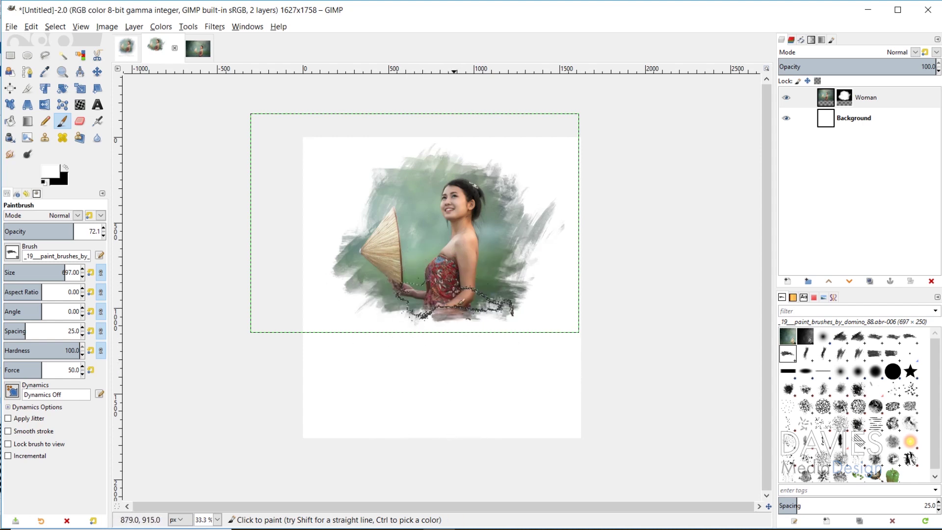
{"action": "left_click_drag", "start_coordinate": [51, 311], "coordinate": [53, 311]}
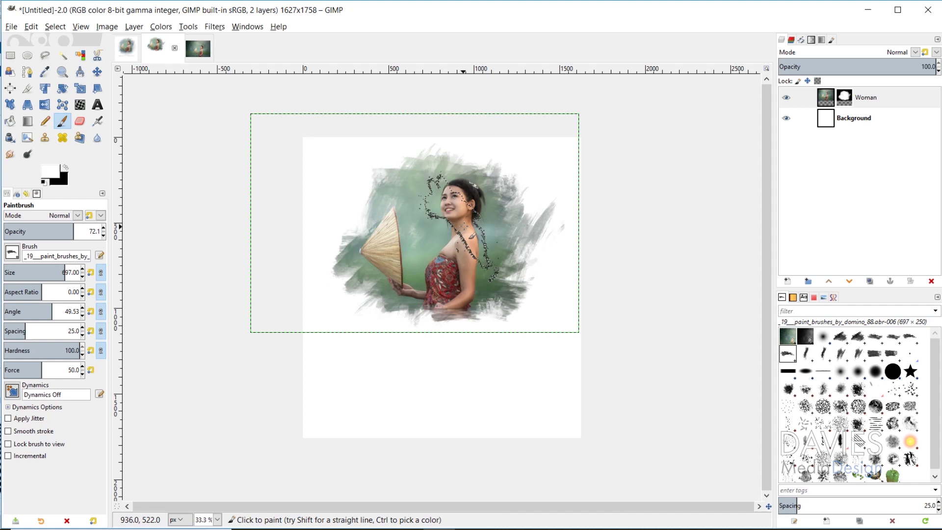
{"action": "left_click", "coordinate": [508, 198]}
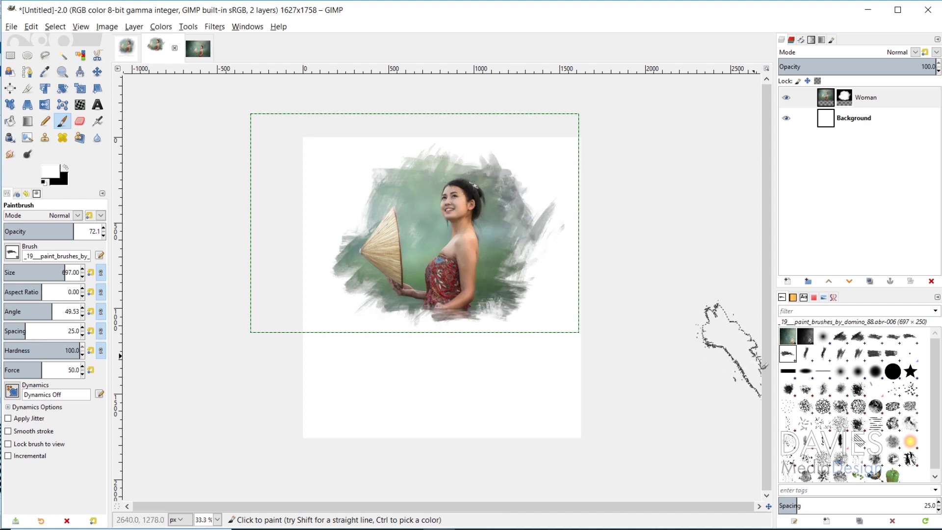
{"action": "left_click", "coordinate": [893, 337]}
{"action": "left_click", "coordinate": [389, 215]}
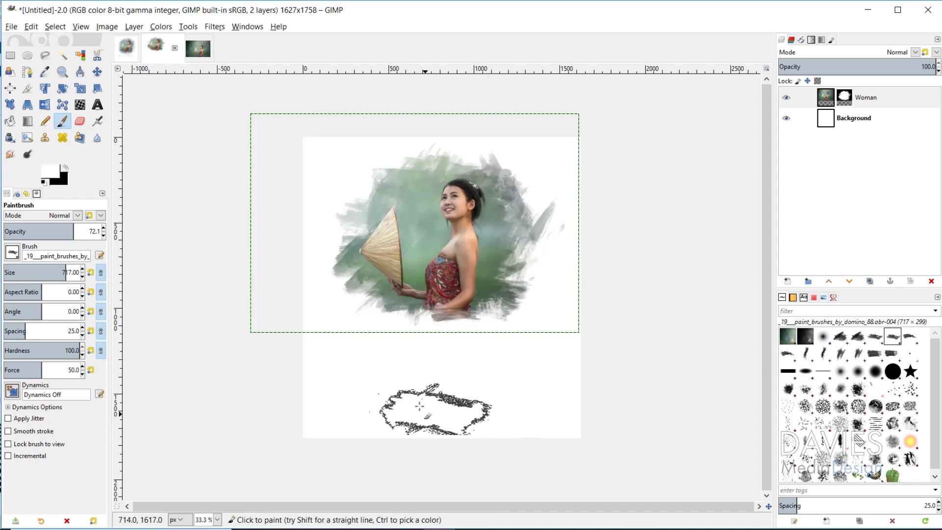
{"action": "left_click_drag", "start_coordinate": [61, 227], "coordinate": [57, 227]}
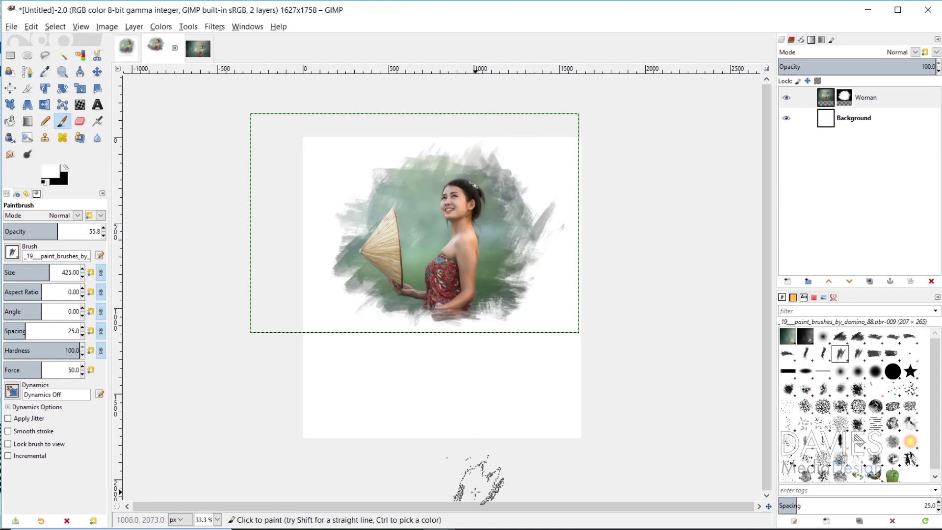
{"action": "left_click", "coordinate": [81, 229]}
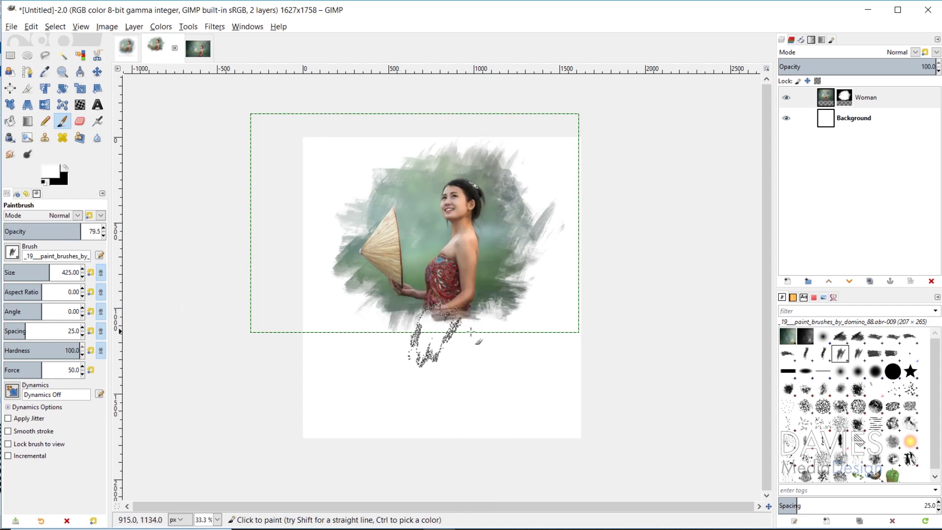
{"action": "left_click", "coordinate": [865, 97]}
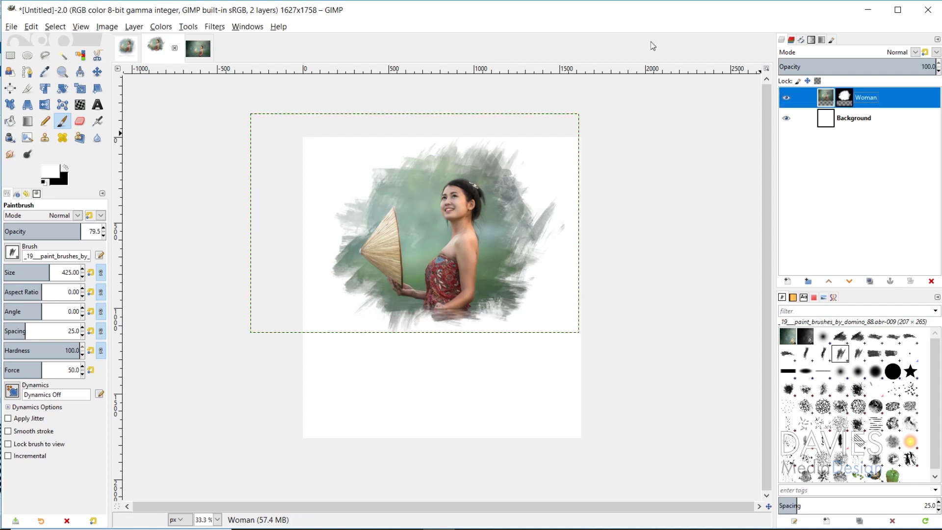
Fit the Woman layer to image size, then stamp rough edges left of the hat at -37.45°, opacity 61.6
{"action": "left_click", "coordinate": [106, 27]}
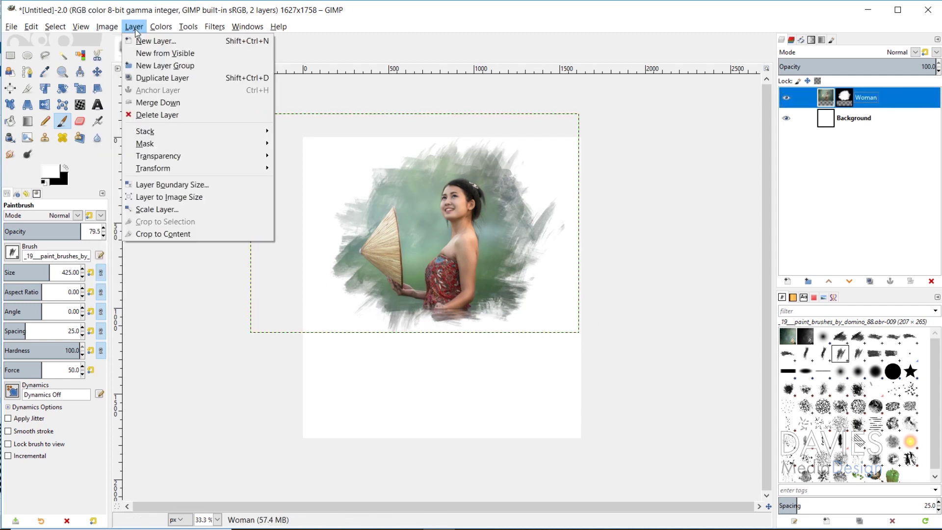
{"action": "left_click", "coordinate": [169, 197]}
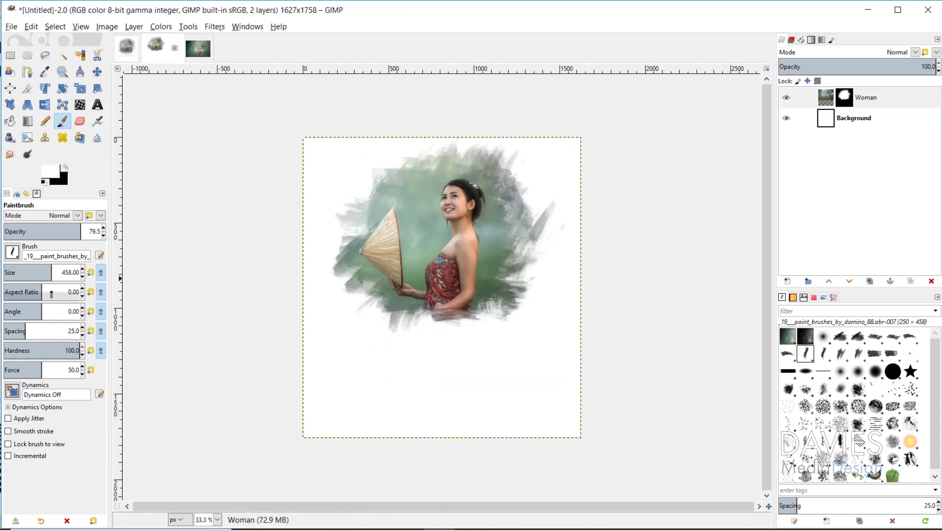
{"action": "left_click", "coordinate": [34, 308]}
{"action": "left_click", "coordinate": [340, 271]}
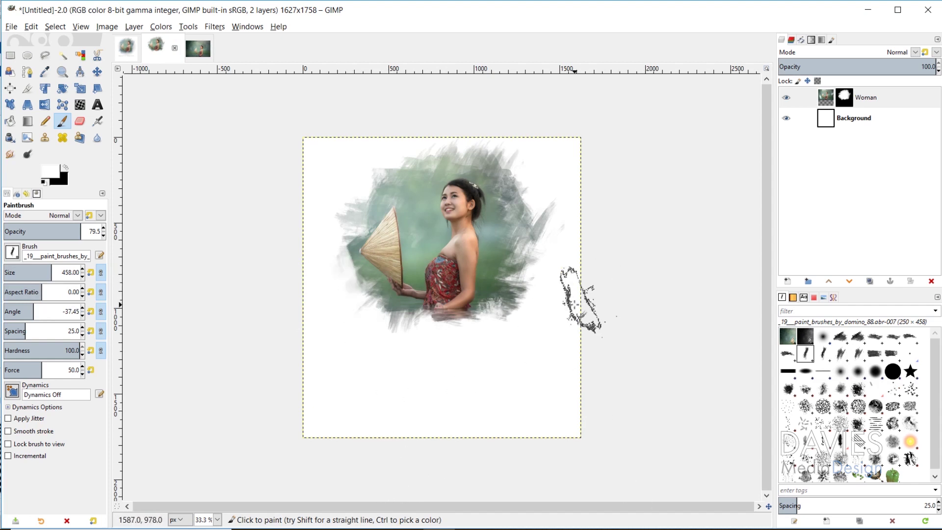
{"action": "left_click", "coordinate": [63, 229]}
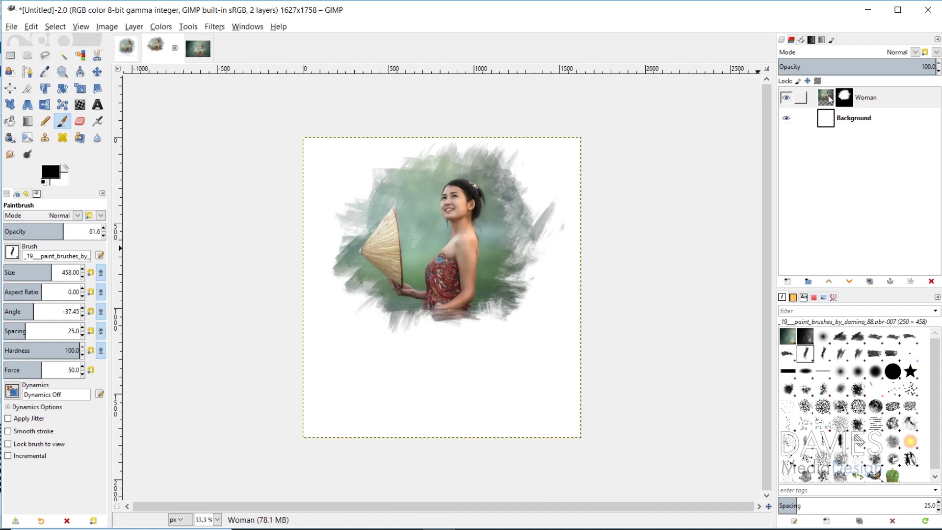
Select the Woman layer and set the grunge brush to 100 opacity and 3.62° angle
{"action": "left_click", "coordinate": [829, 109]}
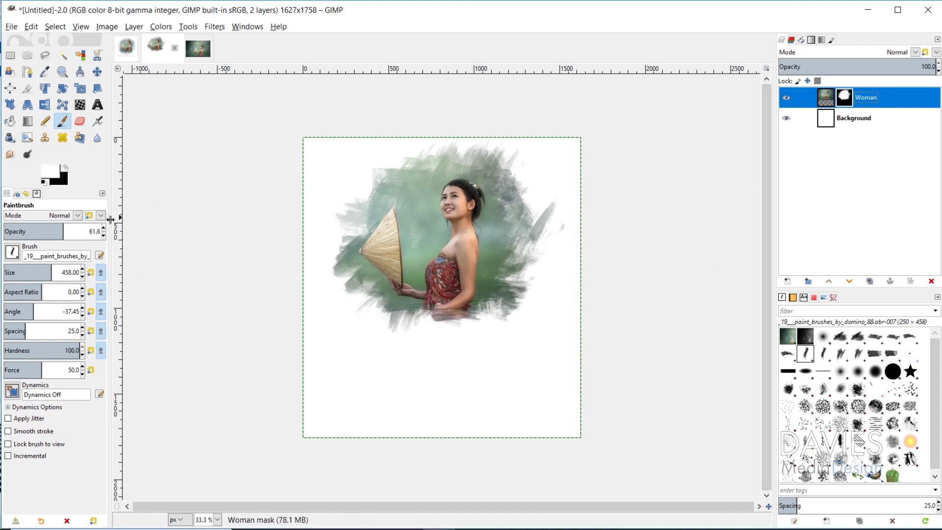
{"action": "left_click", "coordinate": [75, 229]}
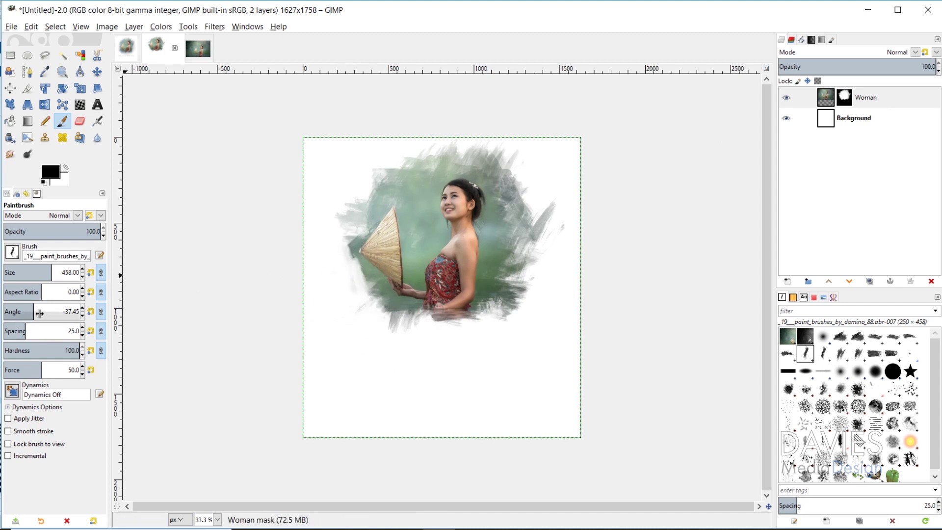
{"action": "left_click_drag", "start_coordinate": [39, 309], "coordinate": [42, 309]}
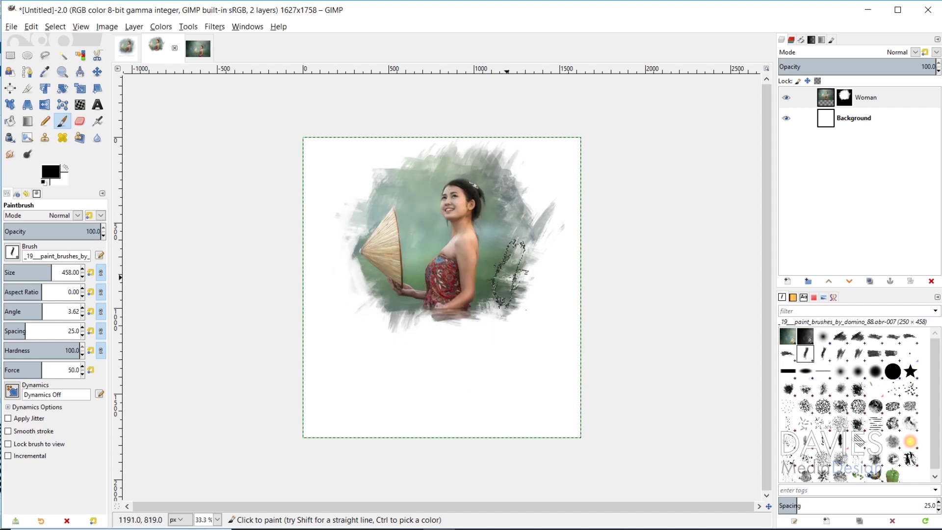
{"action": "left_click", "coordinate": [127, 46]}
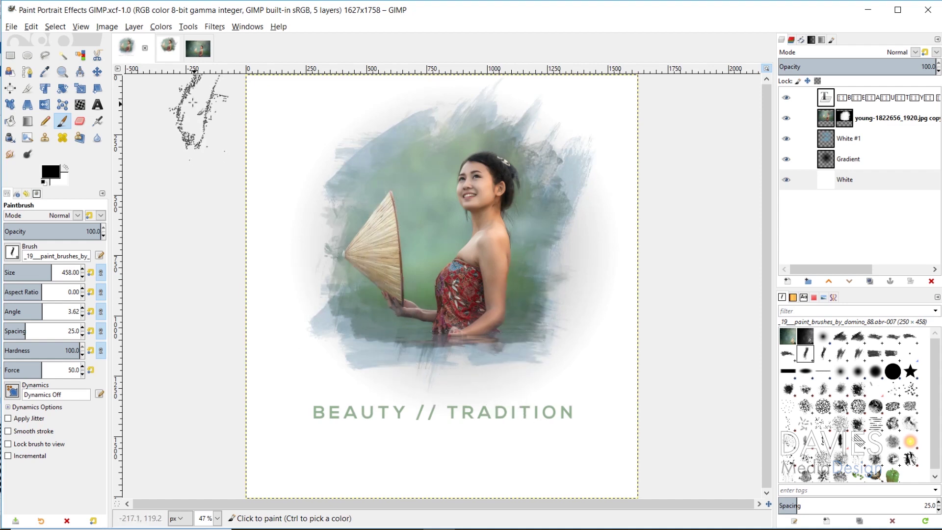
{"action": "left_click", "coordinate": [168, 49]}
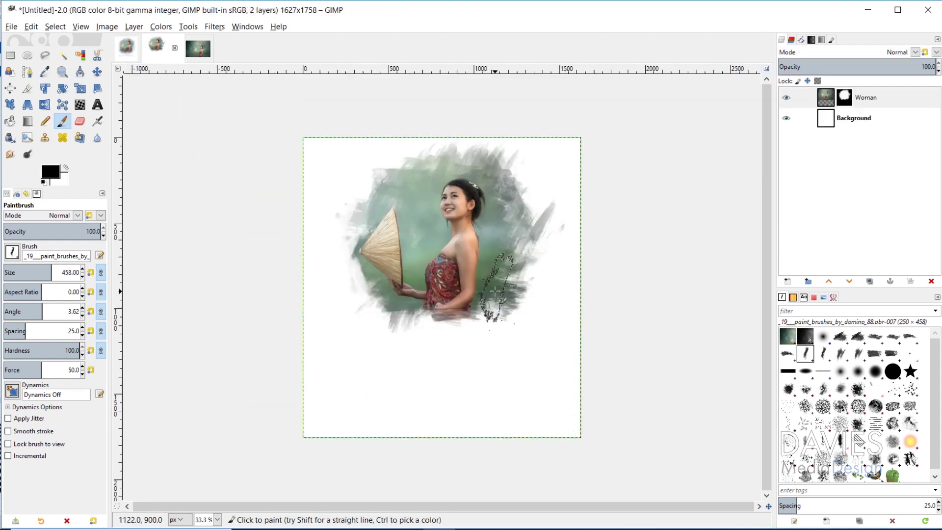
{"action": "left_click", "coordinate": [827, 100]}
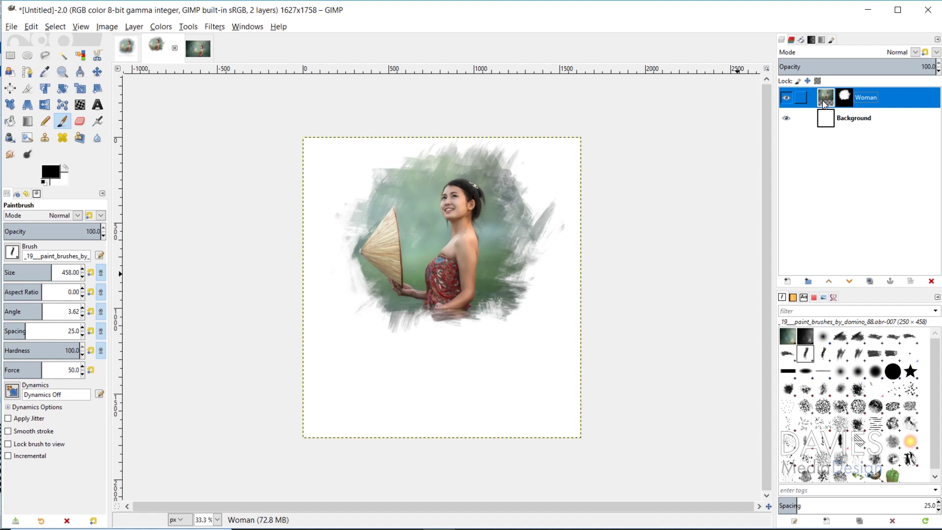
Discard a trial foreground colour and zoom in closely on the woman's figure
{"action": "left_click", "coordinate": [51, 172]}
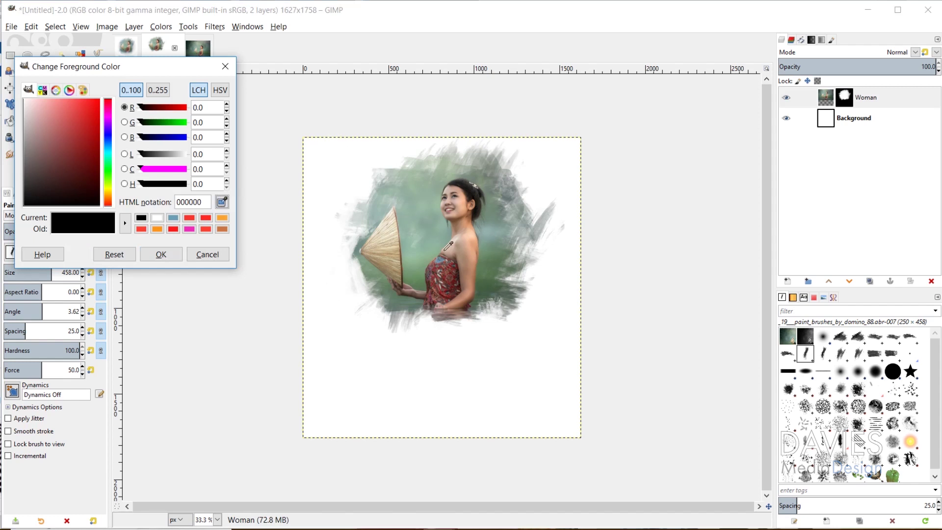
{"action": "left_click", "coordinate": [210, 255]}
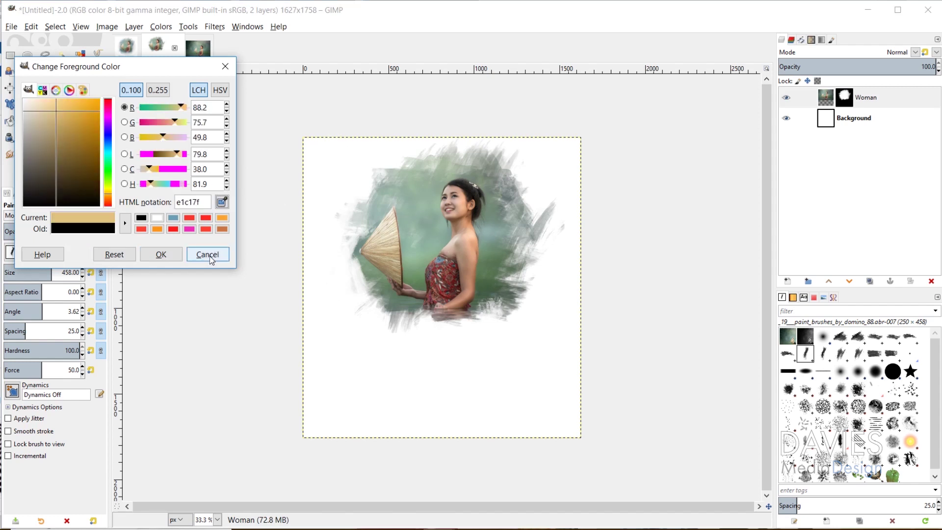
{"action": "left_click", "coordinate": [210, 255]}
{"action": "key", "text": "z"}
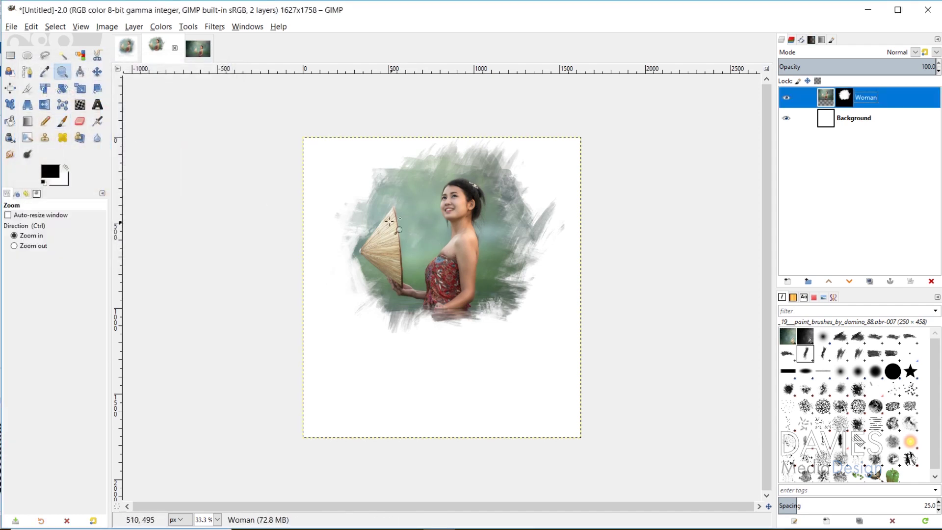
{"action": "left_click_drag", "start_coordinate": [375, 185], "coordinate": [436, 272]}
{"action": "left_click_drag", "start_coordinate": [507, 332], "coordinate": [507, 333]}
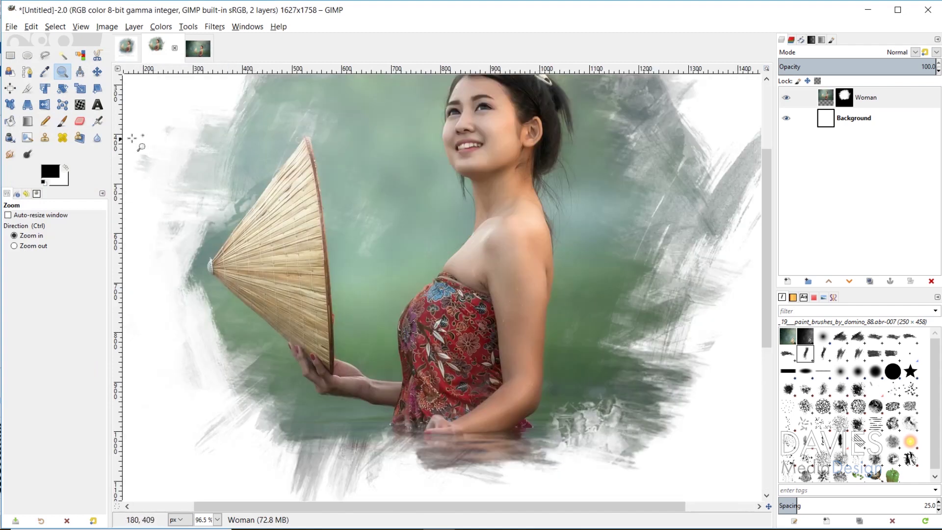
Sample blue-grey 6a94ae from the dress's flower as foreground, then zoom back out to 50%
{"action": "left_click", "coordinate": [52, 172]}
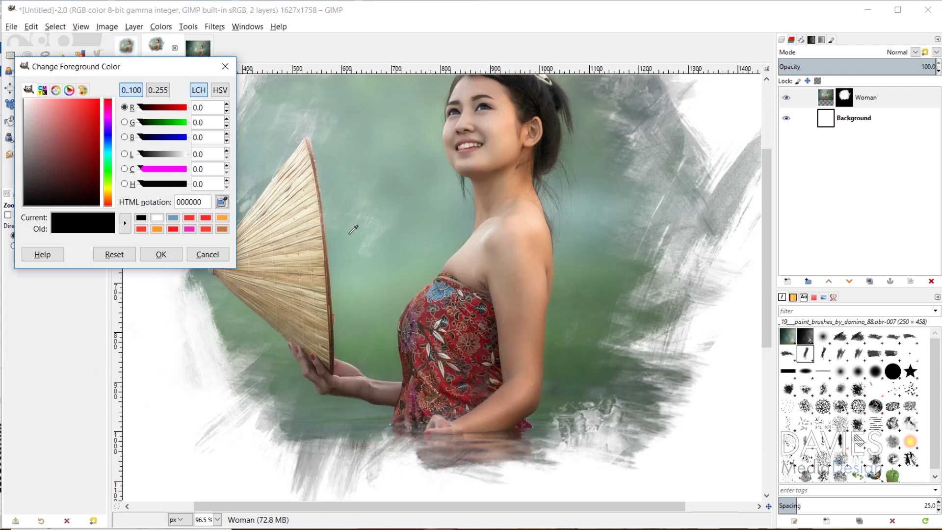
{"action": "left_click", "coordinate": [440, 296]}
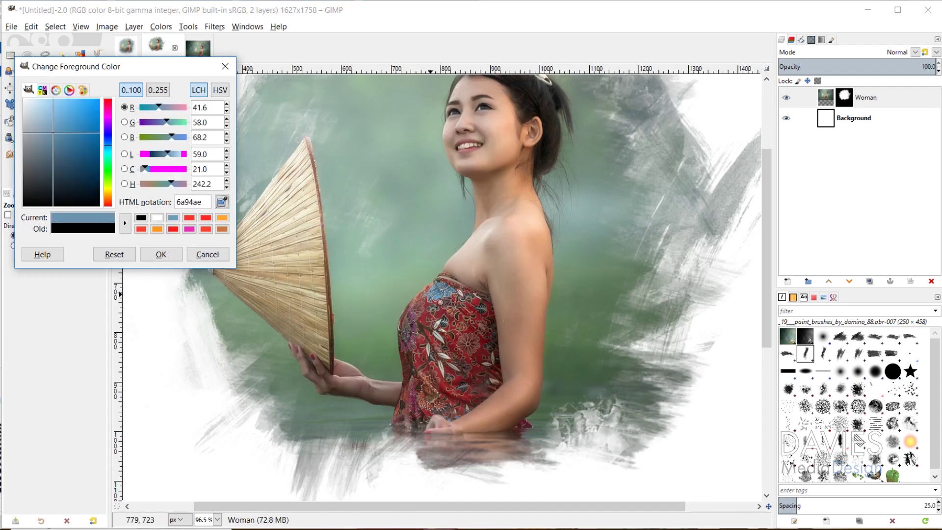
{"action": "left_click", "coordinate": [161, 254]}
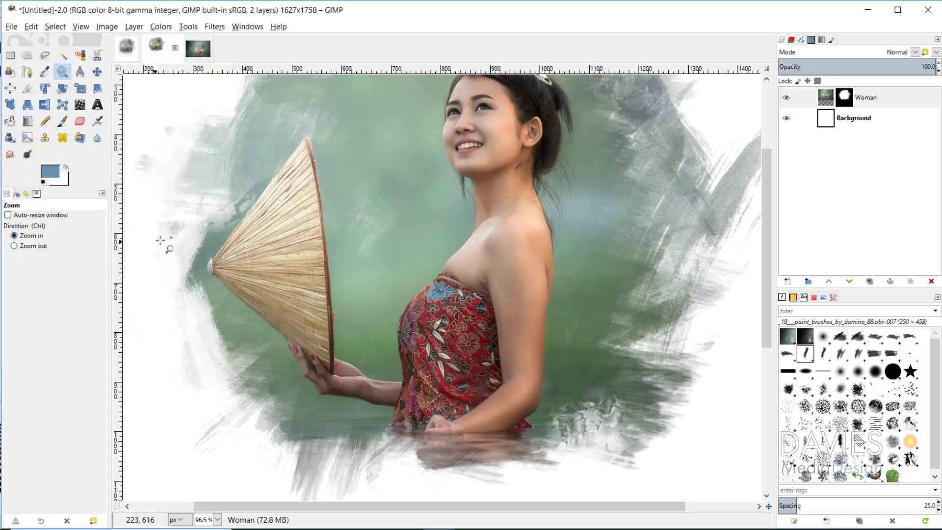
{"action": "left_click", "coordinate": [504, 309]}
{"action": "left_click", "coordinate": [505, 273]}
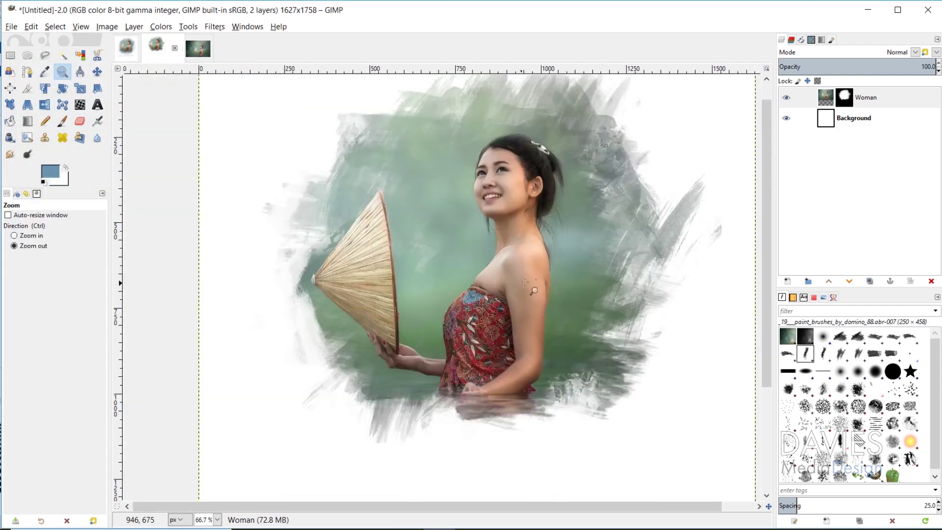
{"action": "left_click", "coordinate": [534, 250], "text": "ctrl"}
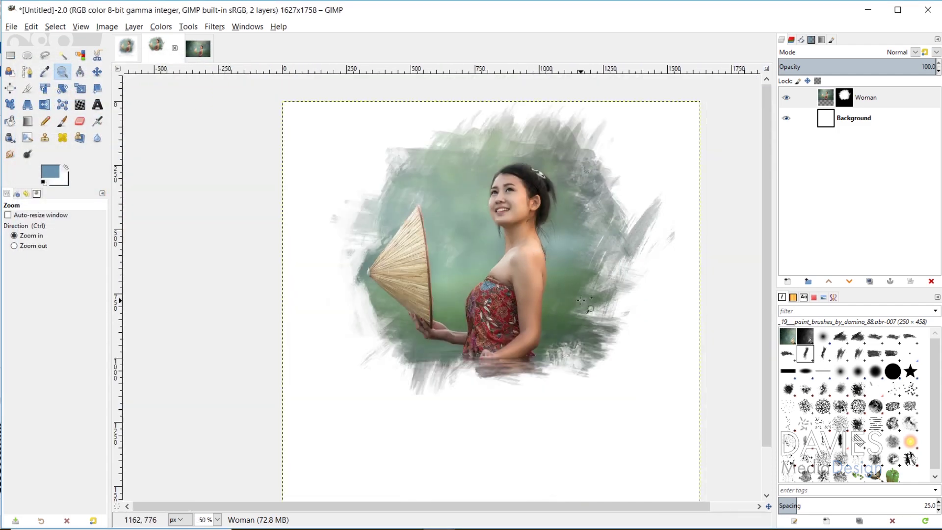
Create a new layer named 'Blue Brush Strokes'
{"action": "left_click", "coordinate": [787, 282]}
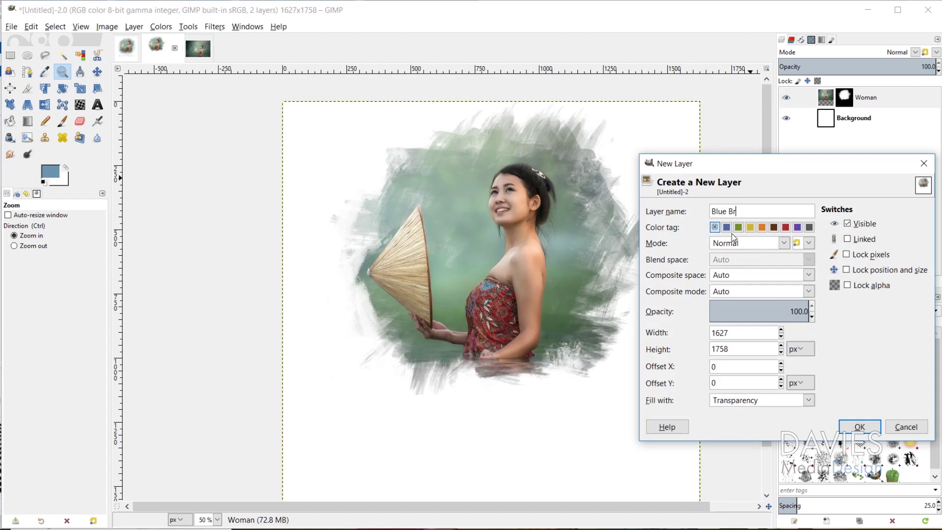
{"action": "type", "text": "Blue Brush Strokes"}
{"action": "left_click", "coordinate": [859, 427]}
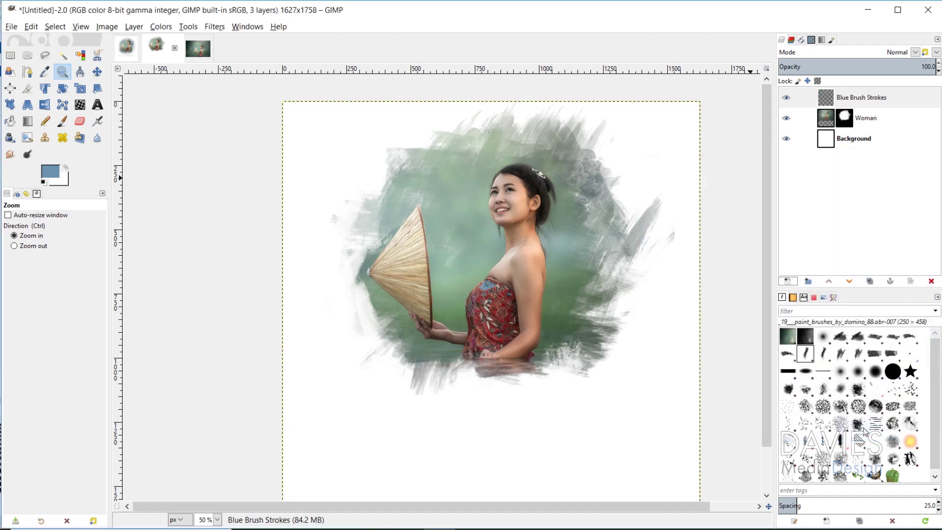
Move the Blue Brush Strokes layer beneath Woman, just above the Background
{"action": "left_click", "coordinate": [62, 120]}
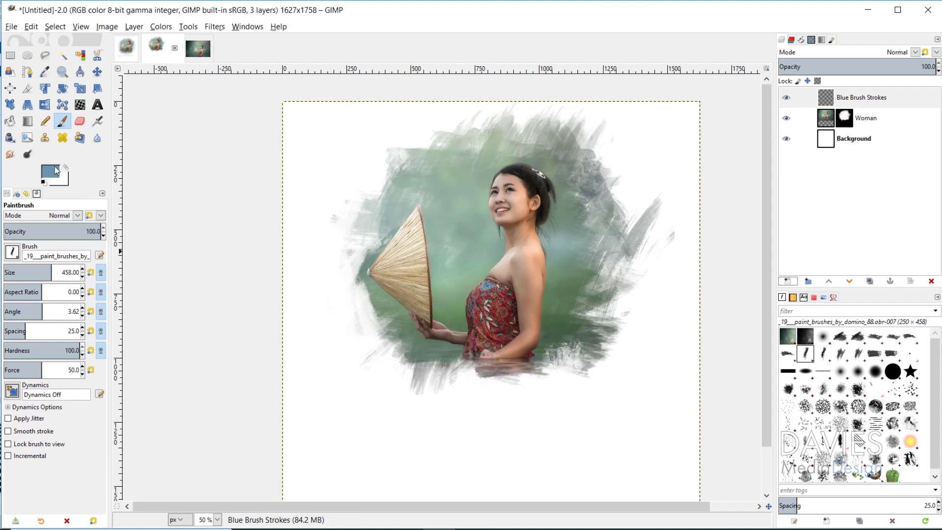
{"action": "left_click", "coordinate": [408, 177]}
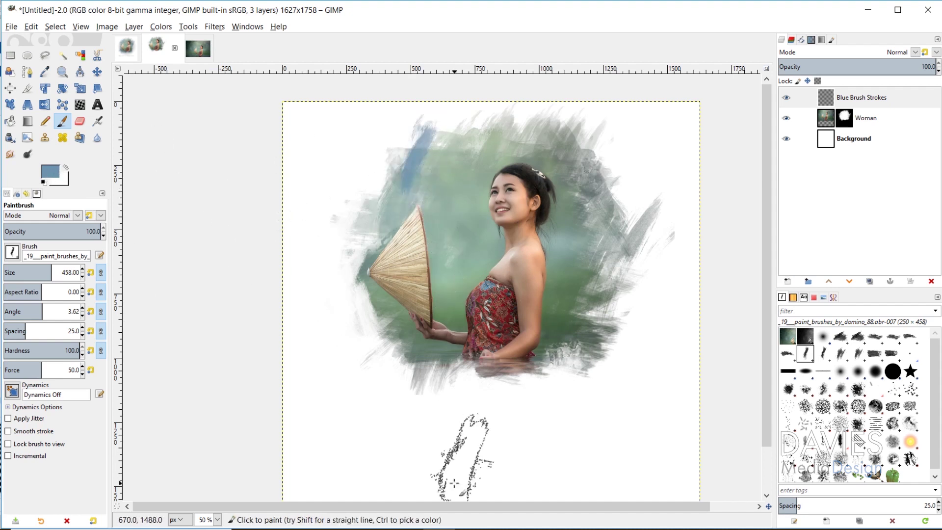
{"action": "key", "text": "ctrl+z"}
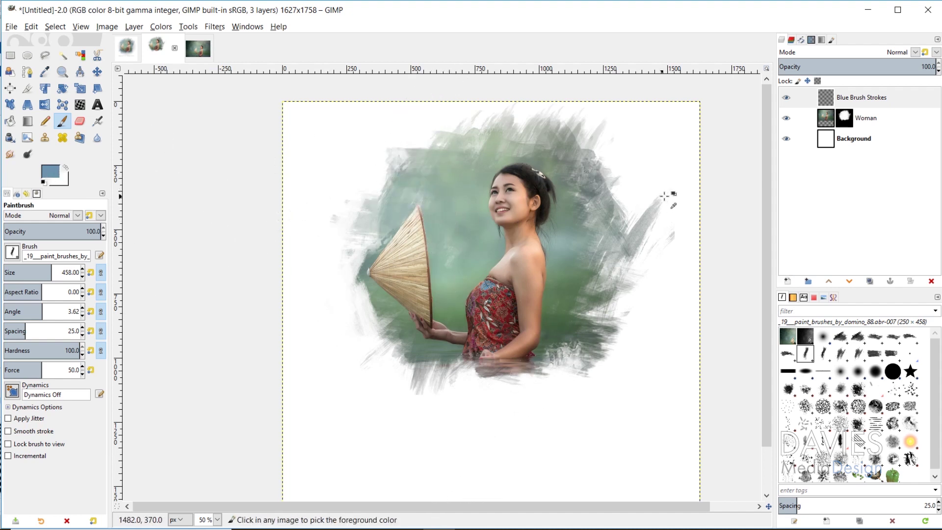
{"action": "mouse_move", "coordinate": [823, 98]}
{"action": "left_mouse_down"}
{"action": "mouse_move", "coordinate": [832, 139]}
{"action": "mouse_move", "coordinate": [832, 126]}
{"action": "left_mouse_up"}
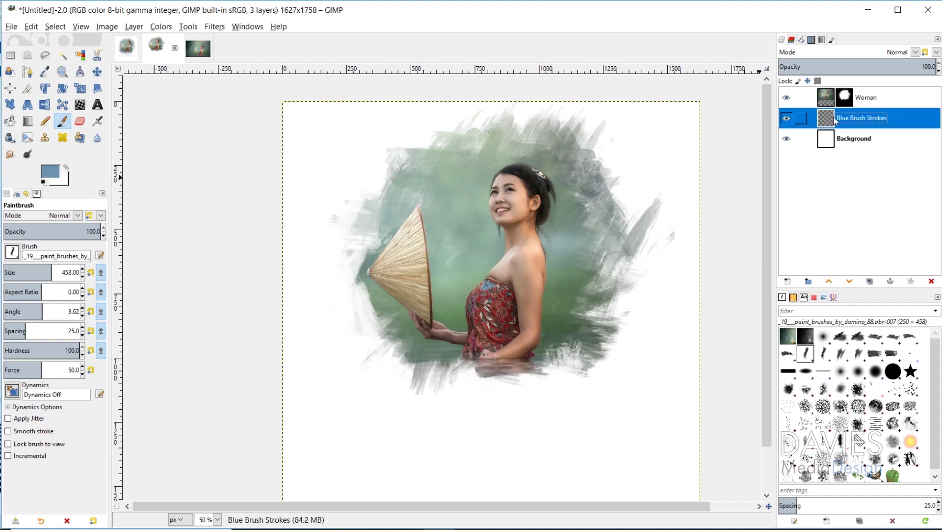
At about 66 opacity, paint blue-grey strokes at the portrait's upper left and upper right
{"action": "left_click", "coordinate": [68, 229]}
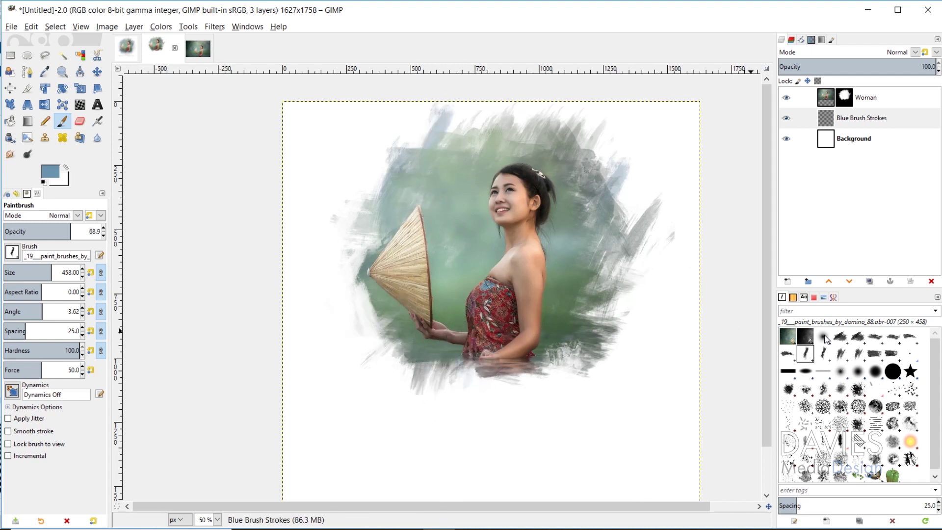
{"action": "left_click", "coordinate": [876, 336]}
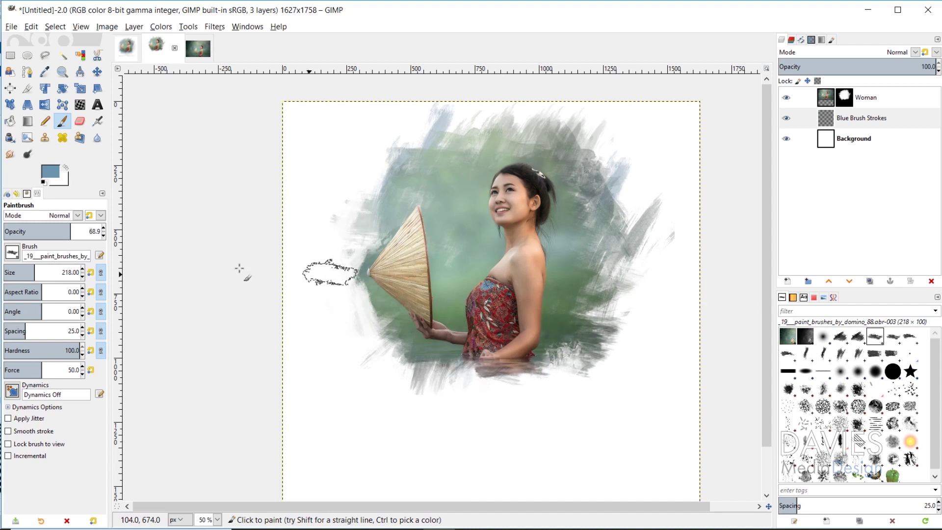
{"action": "left_click", "coordinate": [49, 273]}
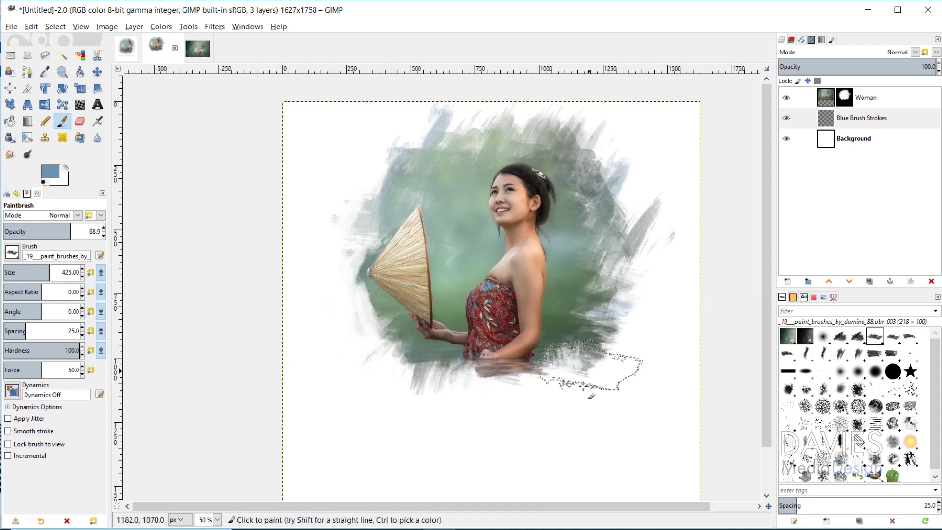
{"action": "left_click", "coordinate": [390, 188]}
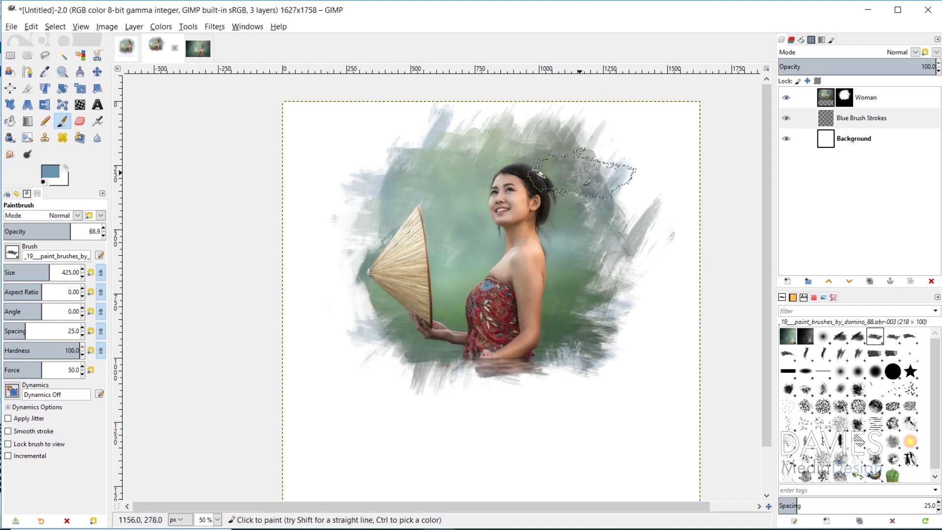
{"action": "left_click", "coordinate": [579, 148]}
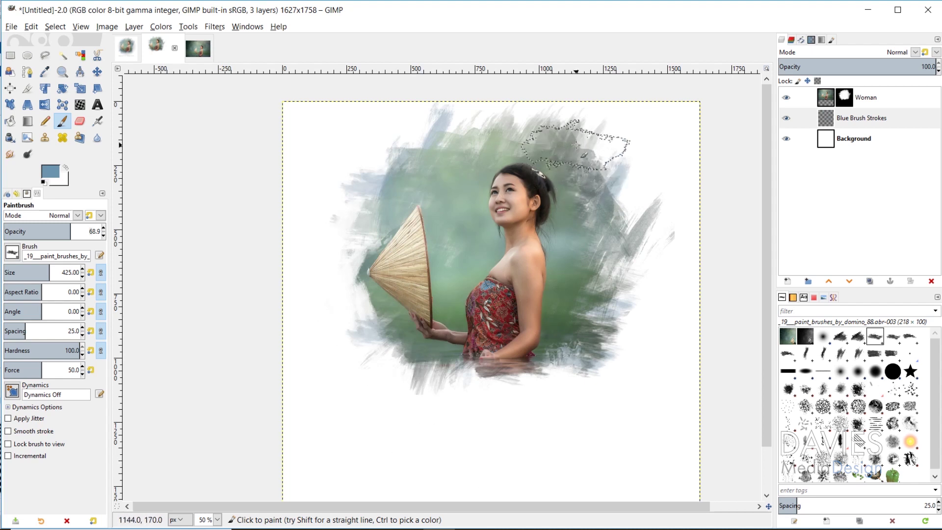
With wider brushes enlarged to about 417 and 466, paint strokes at lower right and above her head
{"action": "left_click", "coordinate": [840, 353]}
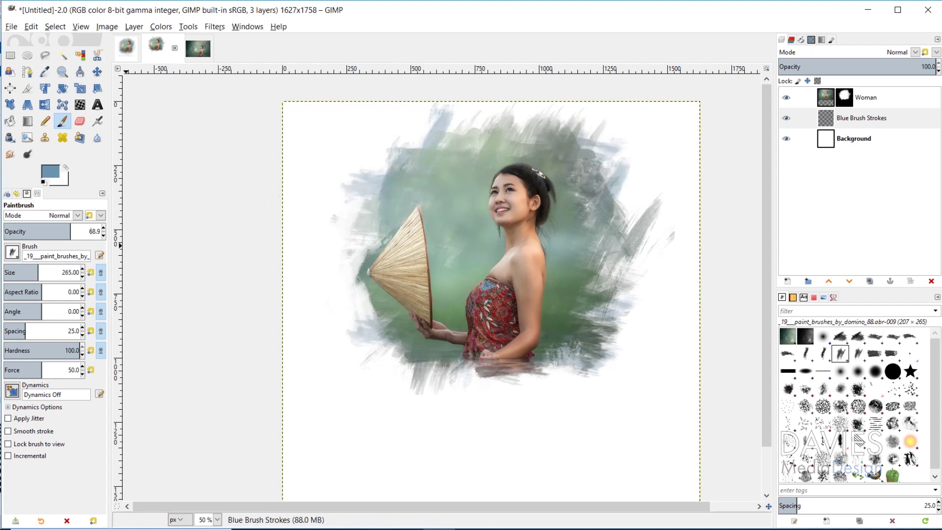
{"action": "left_click_drag", "start_coordinate": [38, 267], "coordinate": [49, 270]}
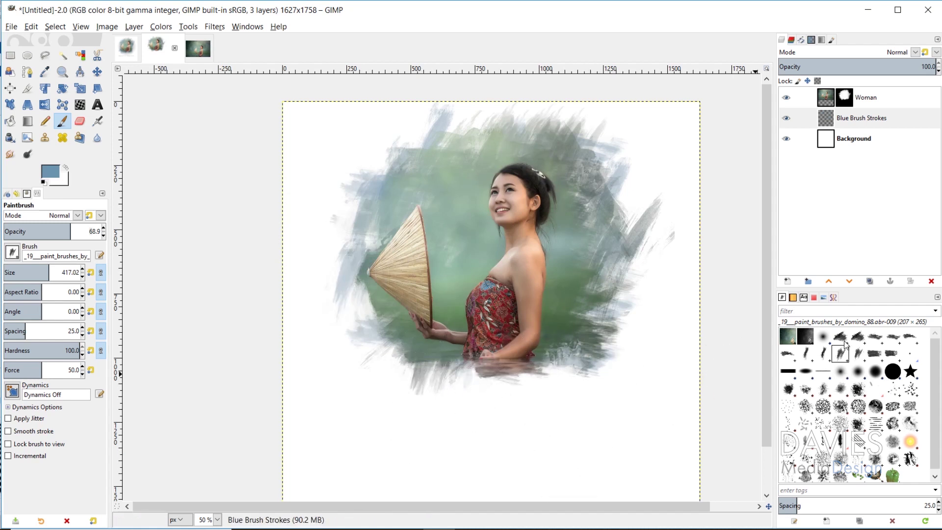
{"action": "left_click", "coordinate": [876, 354]}
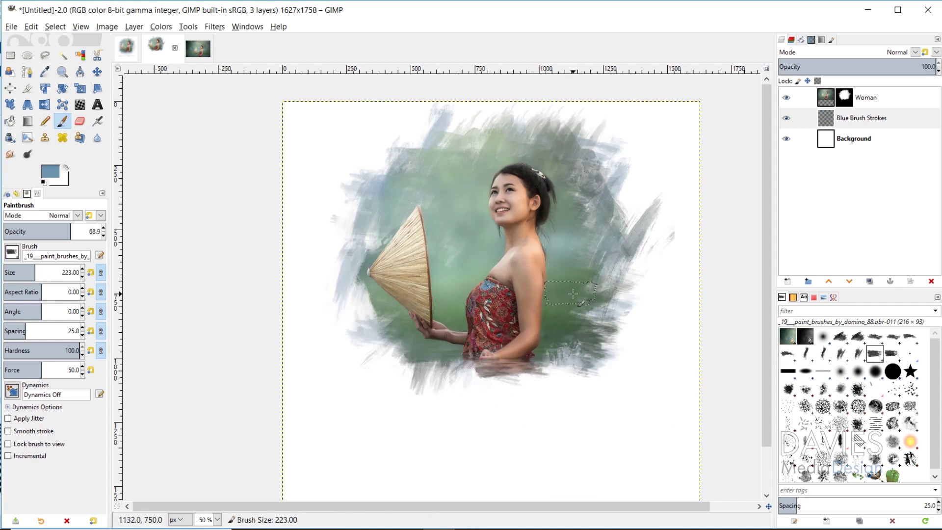
{"action": "mouse_move", "coordinate": [38, 272]}
{"action": "left_mouse_down"}
{"action": "mouse_move", "coordinate": [74, 272]}
{"action": "mouse_move", "coordinate": [52, 272]}
{"action": "left_mouse_up"}
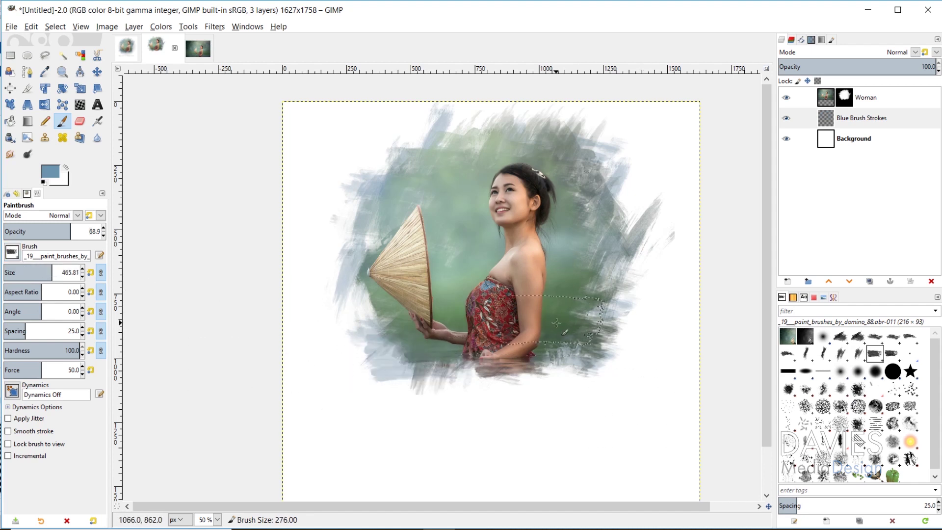
{"action": "left_click", "coordinate": [578, 356]}
{"action": "left_click", "coordinate": [487, 162]}
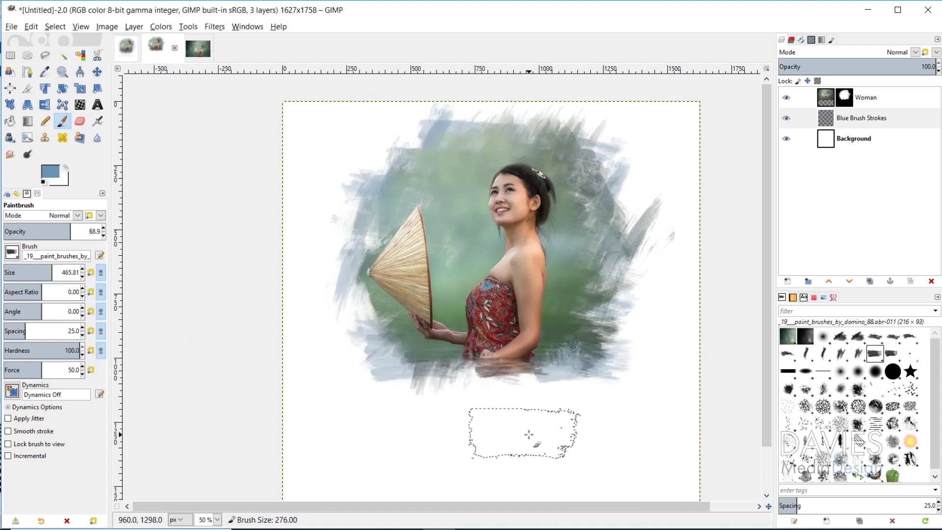
Lower opacity to about 60 and pick another stroke brush, enlarging it slightly
{"action": "left_click", "coordinate": [62, 229]}
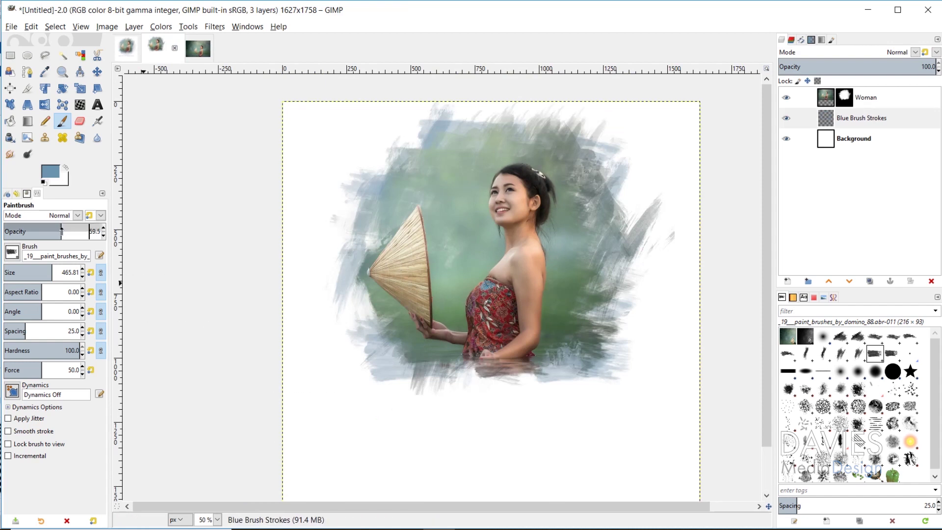
{"action": "left_click", "coordinate": [788, 354]}
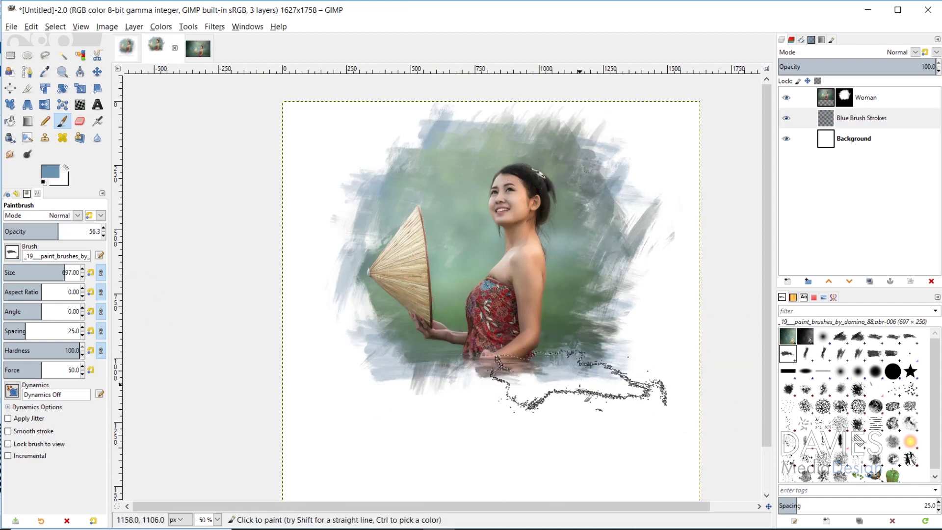
{"action": "left_click", "coordinate": [910, 336]}
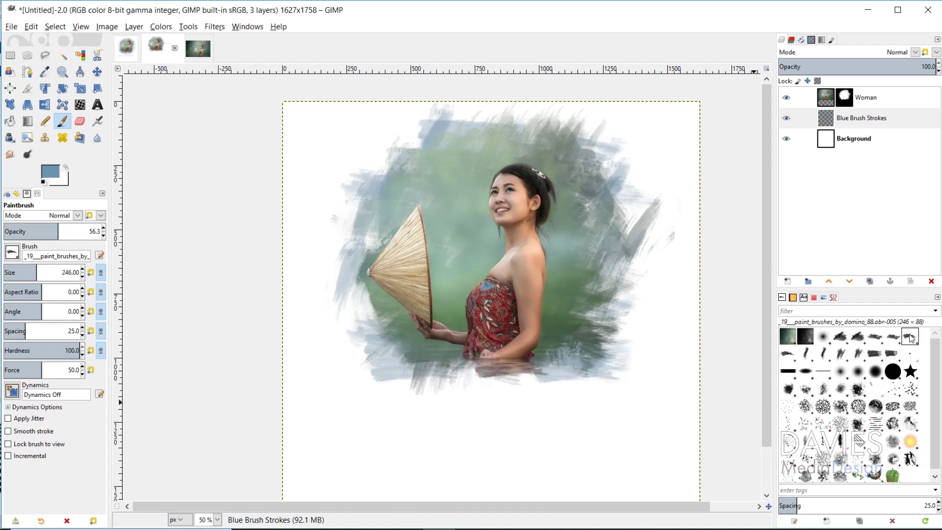
{"action": "key", "text": "bracketright"}
{"action": "key", "text": "bracketright"}
{"action": "key", "text": "bracketright"}
{"action": "key", "text": "bracketright"}
{"action": "key", "text": "bracketright"}
{"action": "key", "text": "bracketright"}
{"action": "key", "text": "bracketright"}
{"action": "key", "text": "bracketright"}
{"action": "key", "text": "bracketright"}
{"action": "key", "text": "bracketright"}
{"action": "key", "text": "bracketright"}
{"action": "key", "text": "bracketright"}
{"action": "key", "text": "bracketright"}
{"action": "key", "text": "bracketright"}
{"action": "key", "text": "bracketright"}
{"action": "key", "text": "bracketright"}
{"action": "key", "text": "bracketright"}
{"action": "key", "text": "bracketright"}
{"action": "key", "text": "bracketright"}
{"action": "key", "text": "bracketright"}
{"action": "key", "text": "bracketright"}
{"action": "key", "text": "bracketright"}
{"action": "key", "text": "bracketright"}
{"action": "key", "text": "bracketright"}
{"action": "key", "text": "bracketright"}
{"action": "key", "text": "bracketright"}
{"action": "key", "text": "bracketright"}
{"action": "key", "text": "bracketright"}
{"action": "key", "text": "bracketright"}
{"action": "key", "text": "bracketright"}
{"action": "key", "text": "bracketright"}
{"action": "key", "text": "bracketright"}
{"action": "key", "text": "bracketright"}
{"action": "key", "text": "bracketright"}
{"action": "key", "text": "bracketright"}
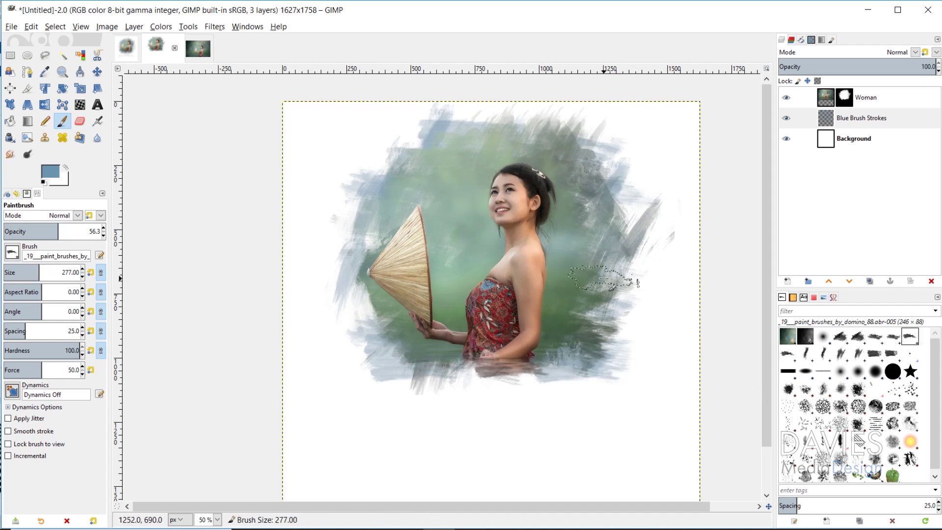
{"action": "key", "text": "period"}
{"action": "key", "text": "period"}
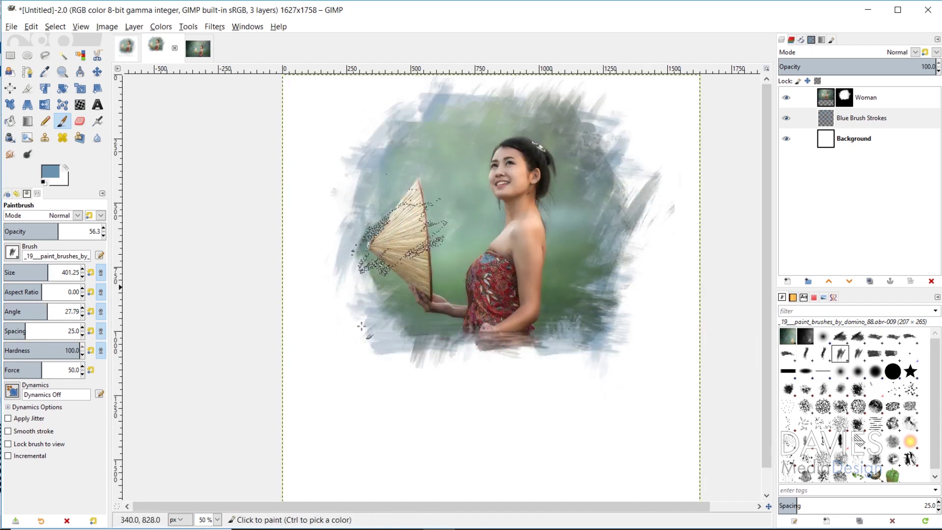
{"action": "left_click", "coordinate": [97, 104]}
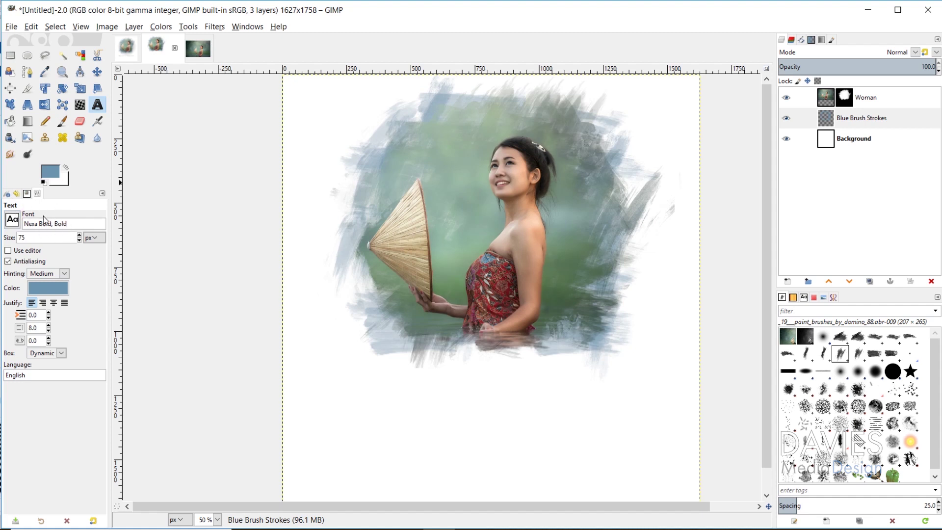
Type 'BEAUTY // TRADITION' below the portrait and widen its letter spacing to 15
{"action": "left_click", "coordinate": [353, 394]}
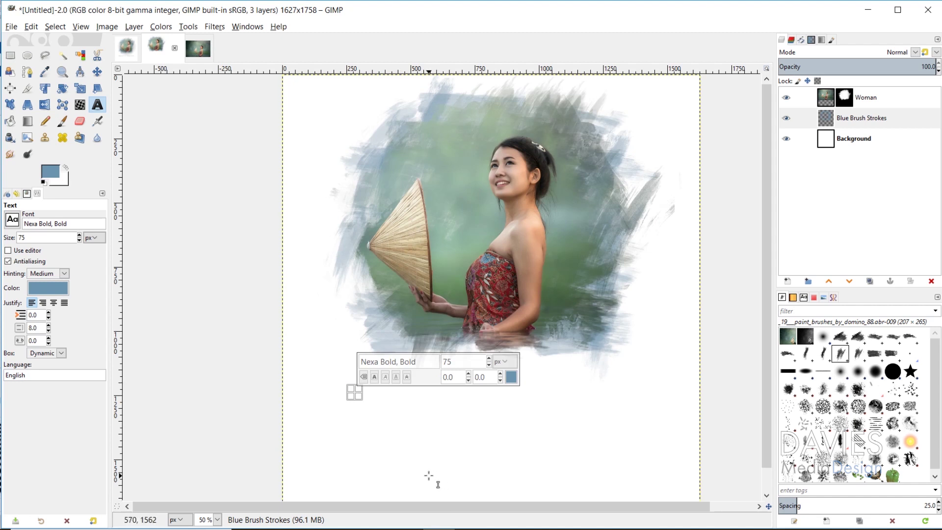
{"action": "type", "text": "BEAUTY /"}
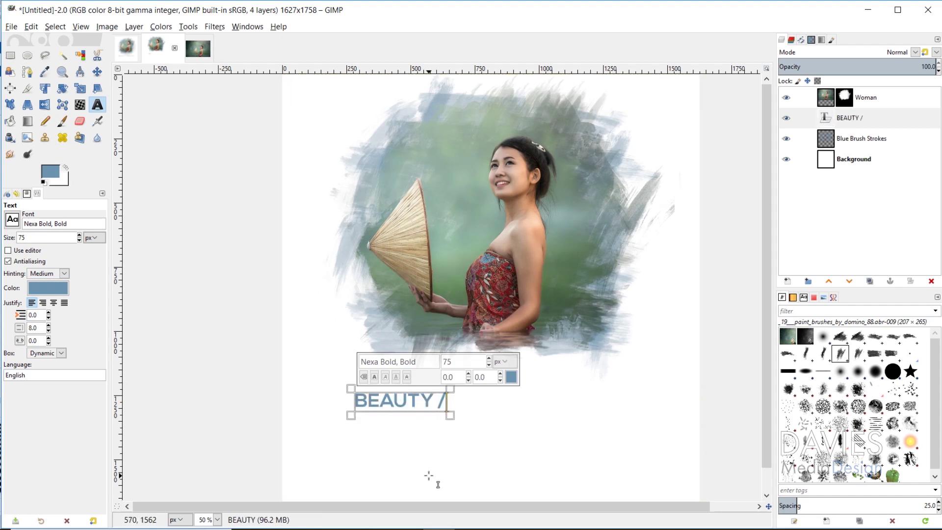
{"action": "type", "text": "/ TRADITION"}
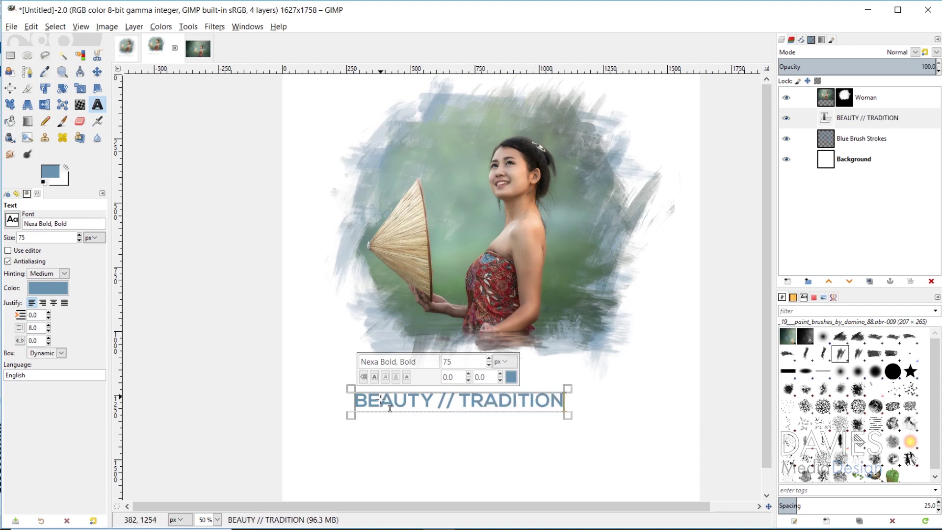
{"action": "key", "text": "ctrl+a"}
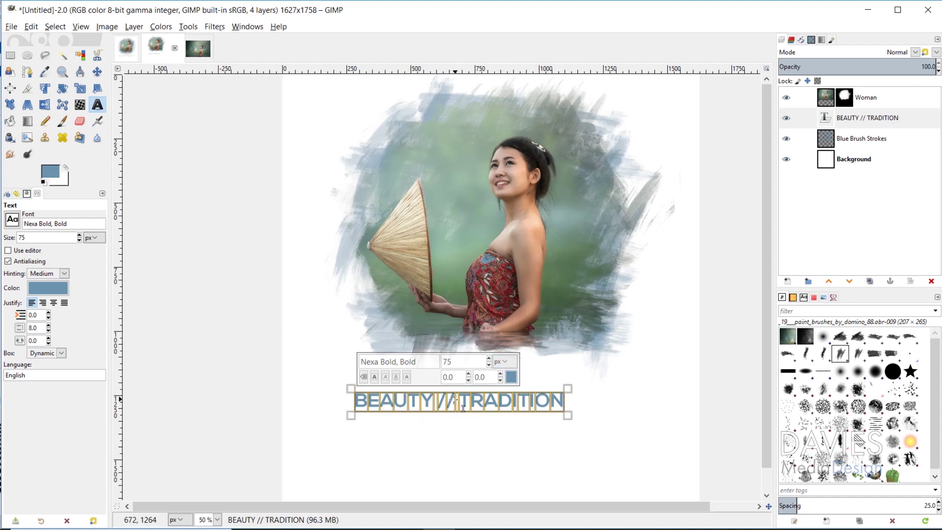
{"action": "left_click", "coordinate": [502, 375]}
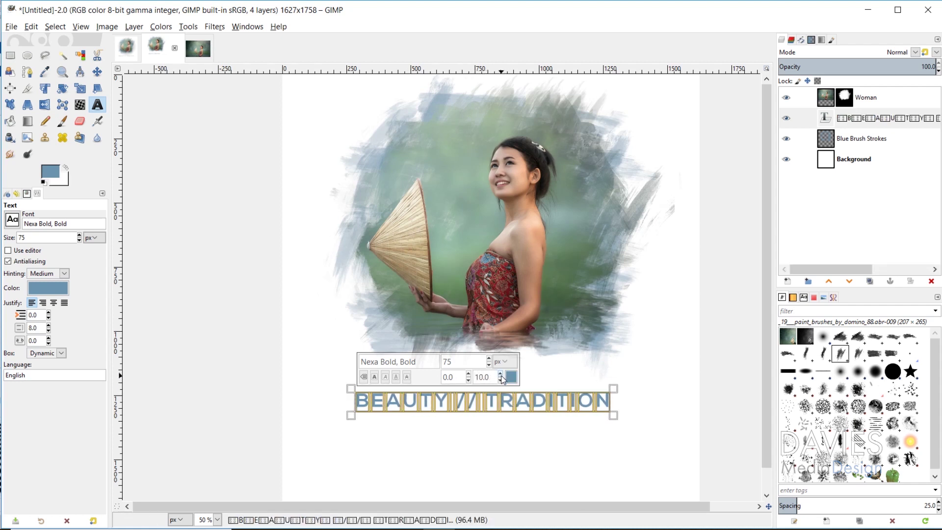
{"action": "left_click", "coordinate": [501, 375]}
{"action": "left_click", "coordinate": [501, 375]}
{"action": "left_click", "coordinate": [501, 375]}
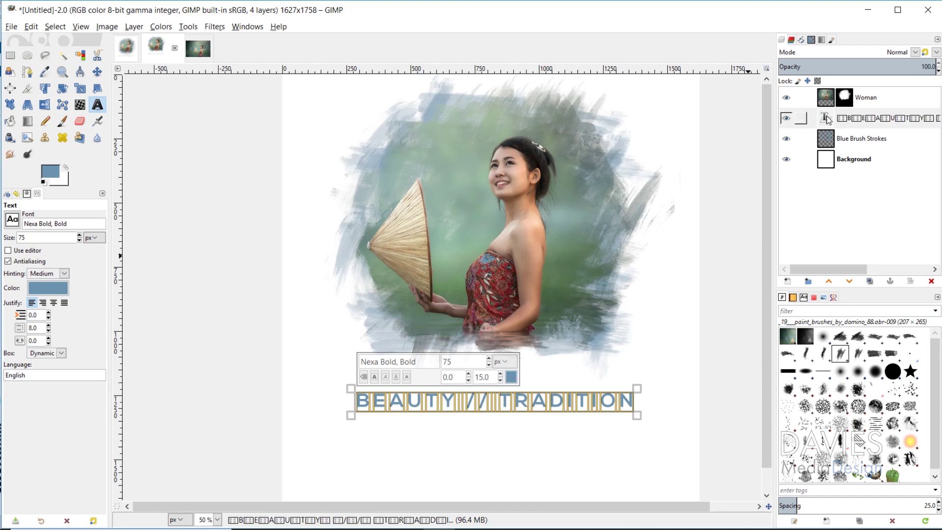
Move the caption layer above Woman and centre it horizontally relative to the image
{"action": "left_click_drag", "start_coordinate": [827, 119], "coordinate": [833, 92]}
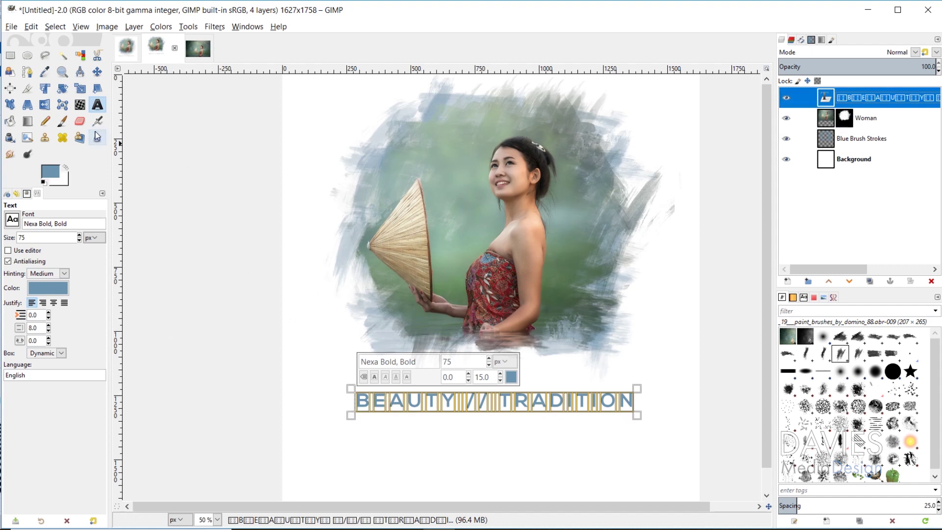
{"action": "left_click", "coordinate": [11, 89]}
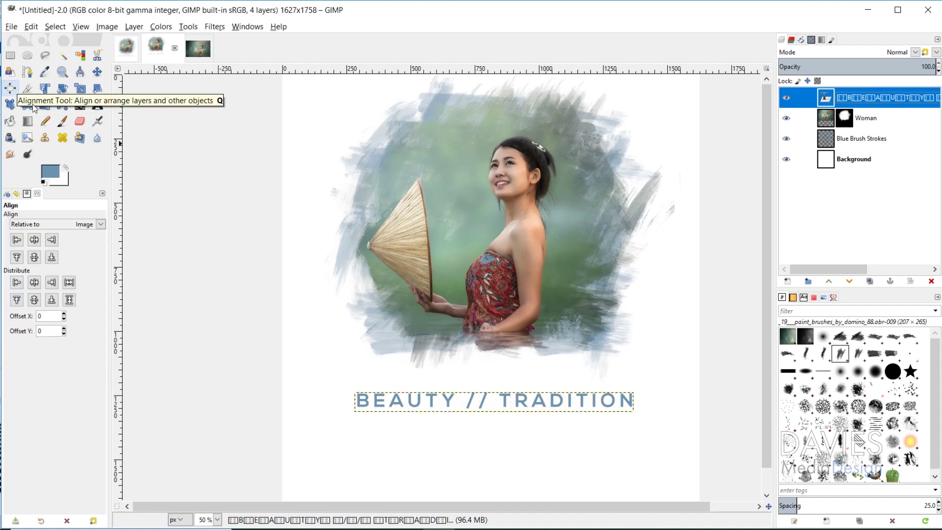
{"action": "left_click", "coordinate": [440, 406]}
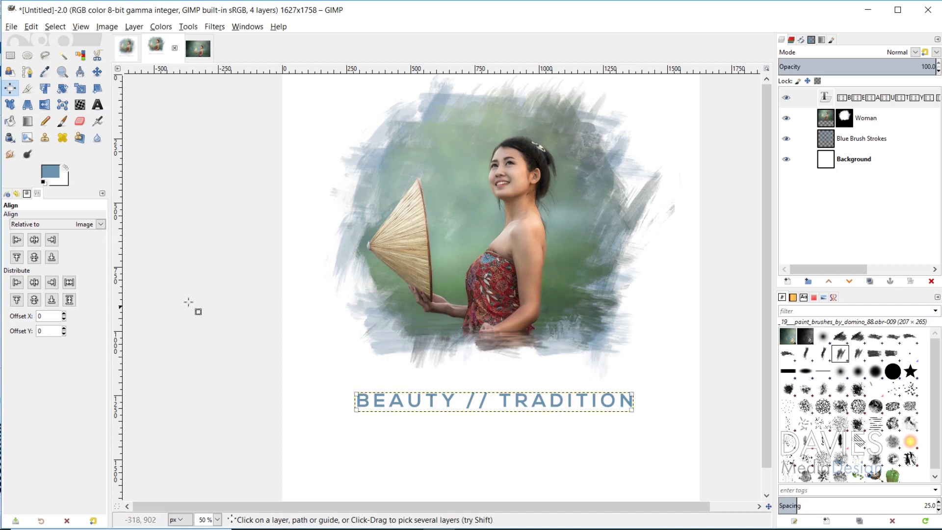
{"action": "left_click", "coordinate": [35, 224]}
{"action": "left_click", "coordinate": [44, 251]}
{"action": "left_click", "coordinate": [39, 245]}
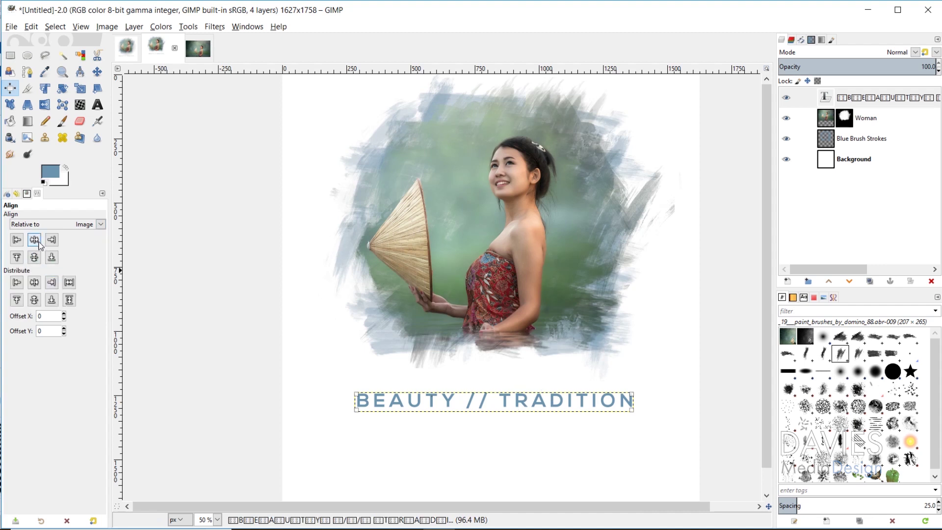
{"action": "left_click", "coordinate": [37, 244]}
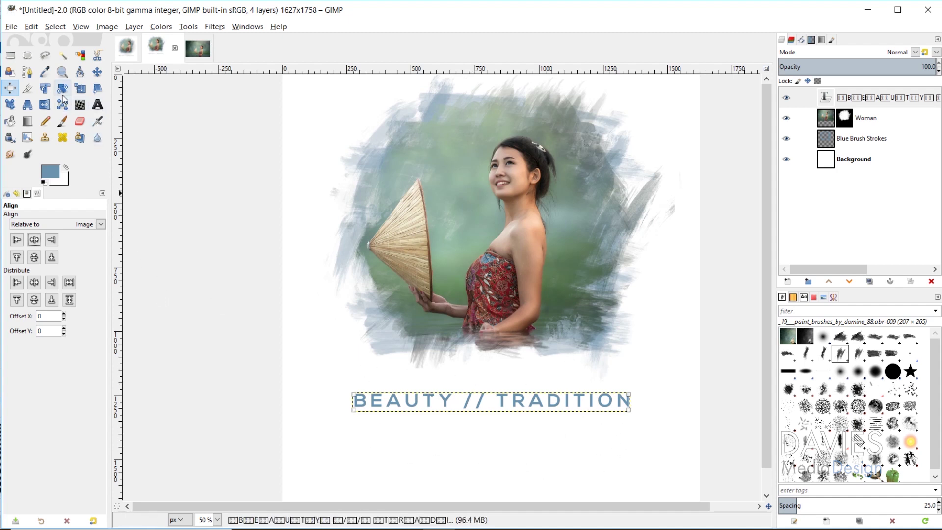
Recolour the 'BEAUTY // TRADITION' text to sage green 8fb09f, eyedropped from the photo's background
{"action": "left_click", "coordinate": [97, 104]}
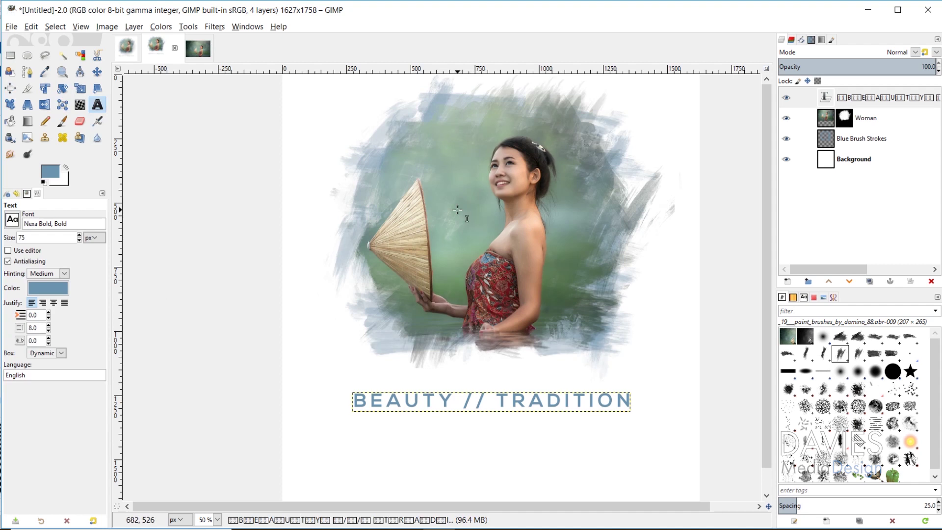
{"action": "left_click", "coordinate": [499, 408]}
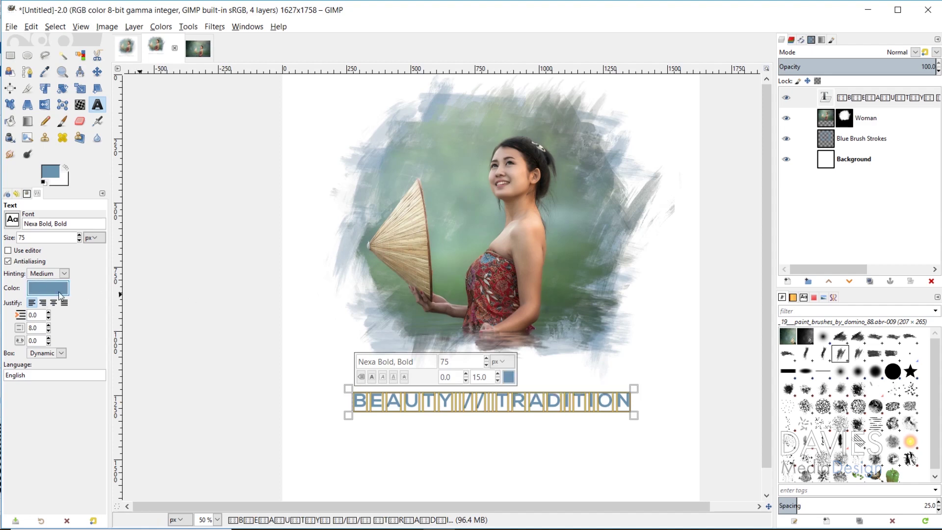
{"action": "left_click", "coordinate": [509, 377]}
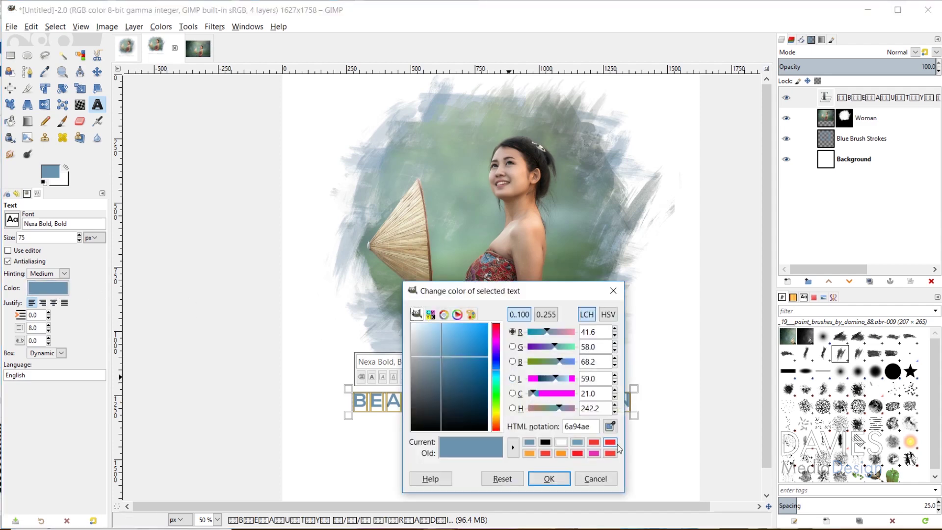
{"action": "left_click", "coordinate": [611, 426]}
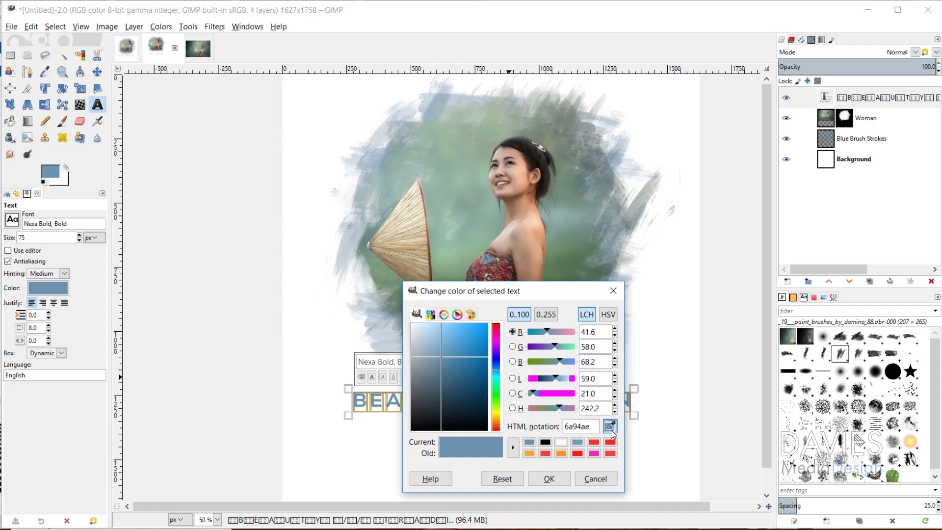
{"action": "left_click", "coordinate": [486, 214]}
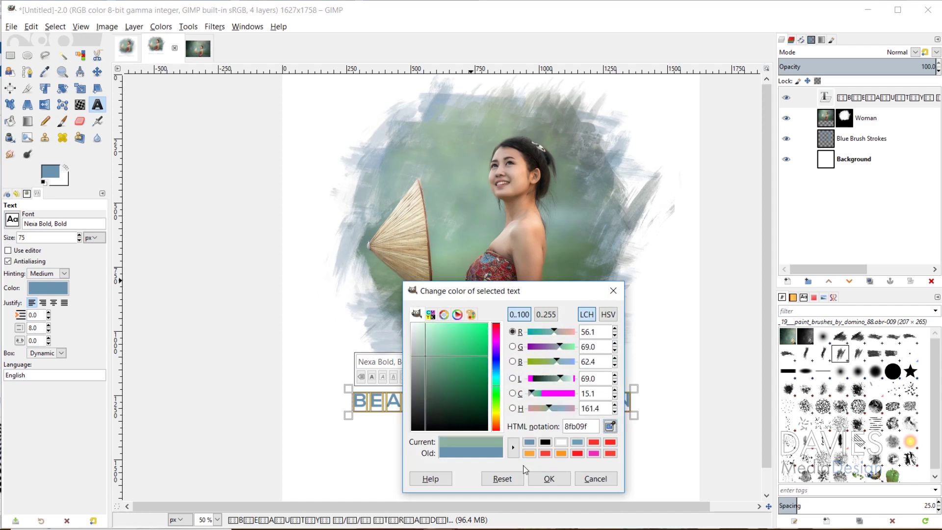
{"action": "left_click", "coordinate": [562, 483]}
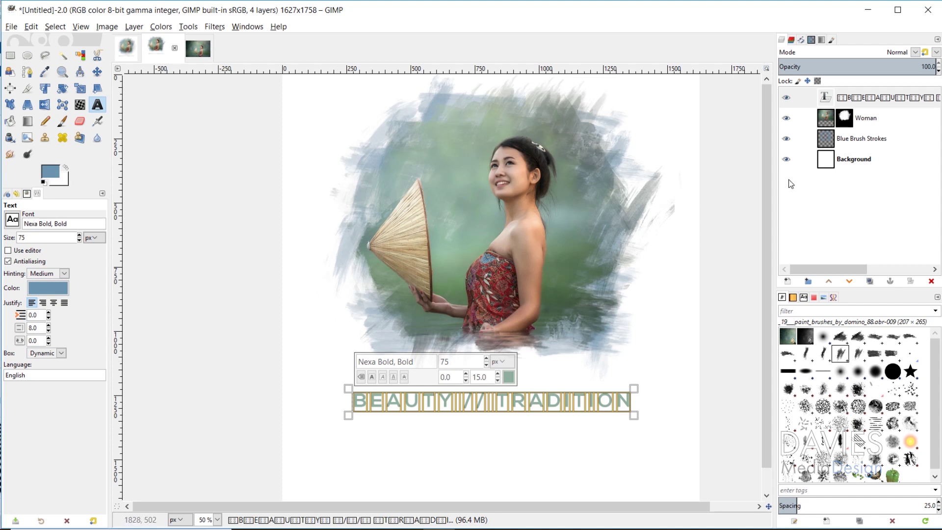
{"action": "left_click", "coordinate": [841, 164]}
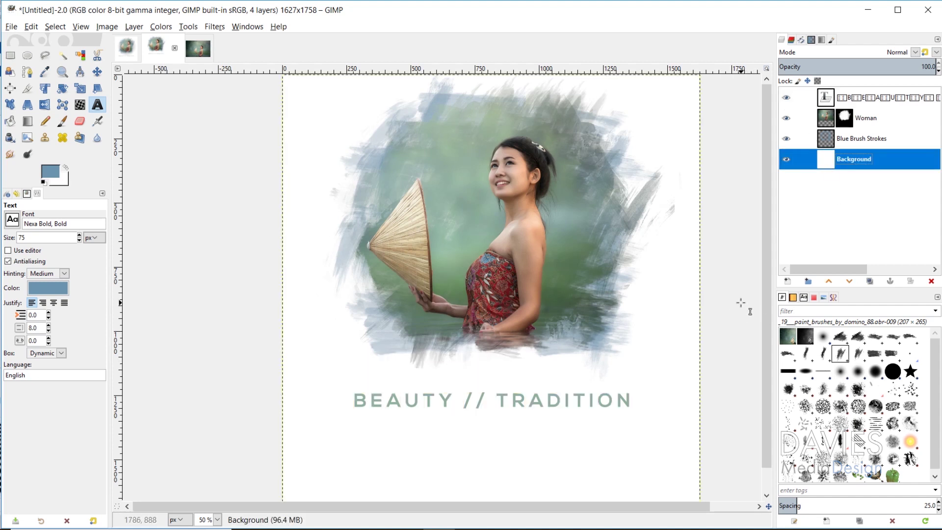
Lower the caption text layer a few pixels, keeping it centred beneath the portrait
{"action": "left_click", "coordinate": [97, 71]}
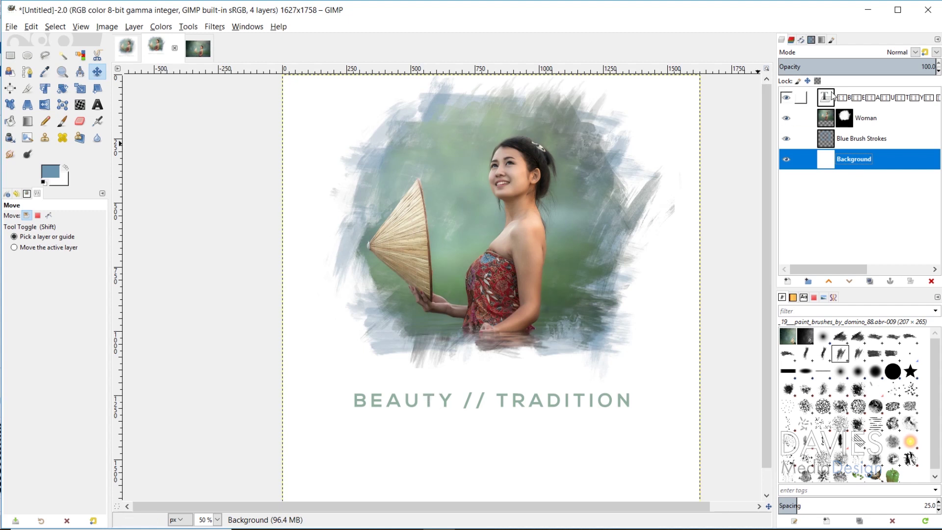
{"action": "left_click", "coordinate": [887, 96]}
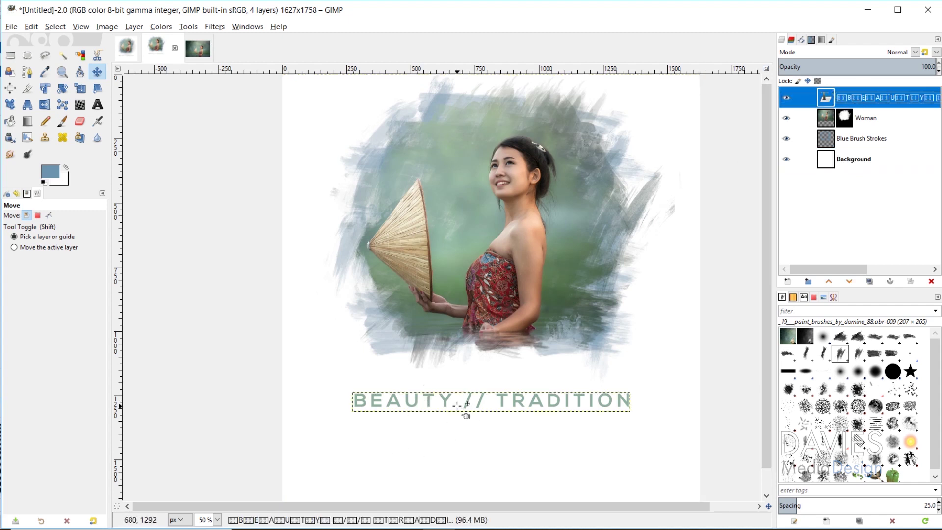
{"action": "left_click_drag", "start_coordinate": [454, 408], "coordinate": [455, 410]}
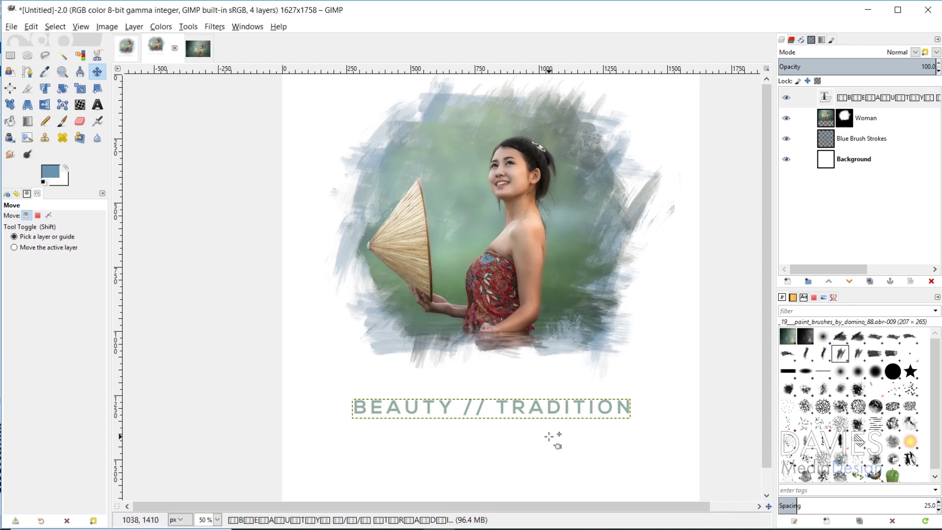
{"action": "key", "text": "Down"}
{"action": "key", "text": "Down"}
{"action": "key", "text": "Down"}
{"action": "key", "text": "Down"}
{"action": "key", "text": "Down"}
{"action": "key", "text": "Down"}
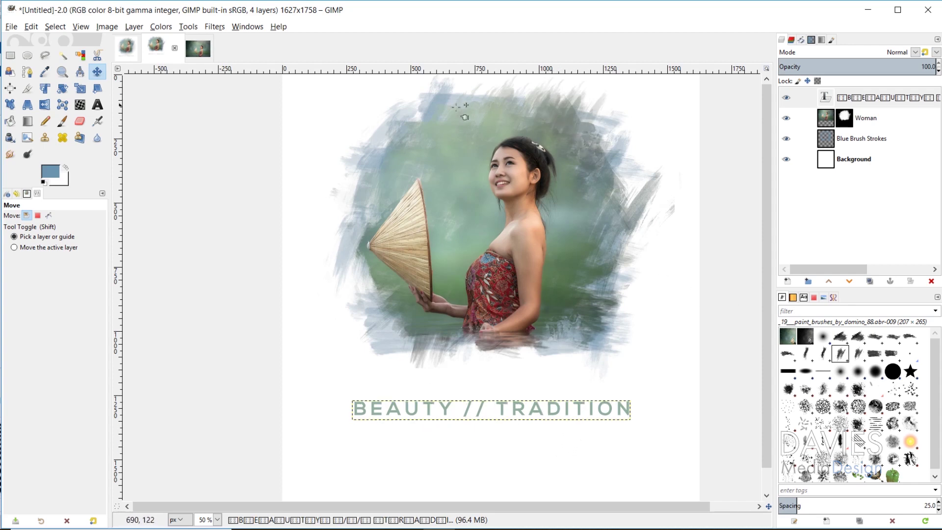
Create a transparent layer named 'Gradient' and place it above Background, below Blue Brush Strokes
{"action": "left_click", "coordinate": [787, 282]}
{"action": "type", "text": "Gradient"}
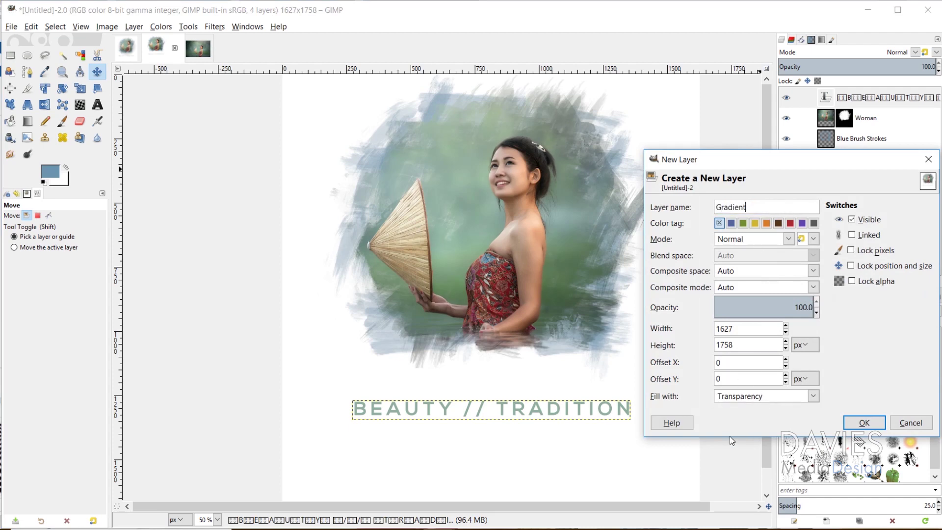
{"action": "left_click", "coordinate": [864, 423]}
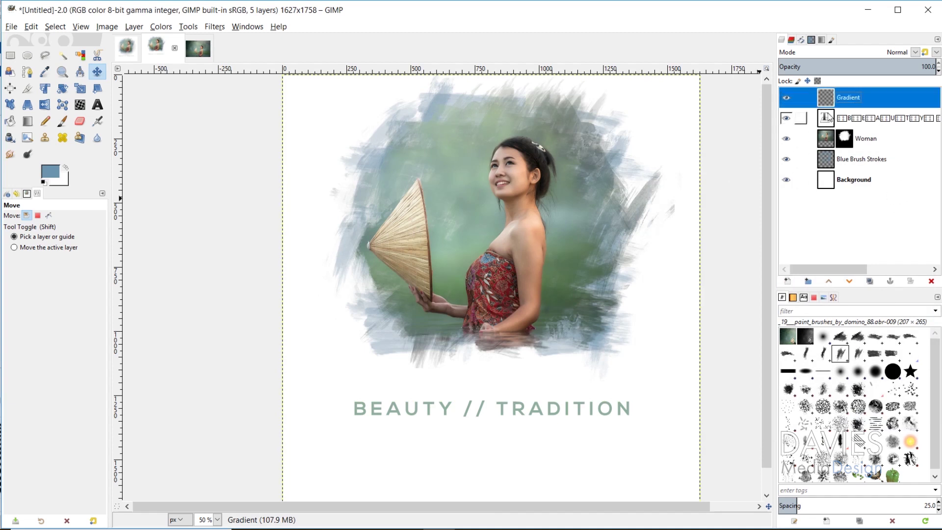
{"action": "mouse_move", "coordinate": [826, 104]}
{"action": "left_mouse_down"}
{"action": "mouse_move", "coordinate": [842, 157]}
{"action": "mouse_move", "coordinate": [857, 166]}
{"action": "left_mouse_up"}
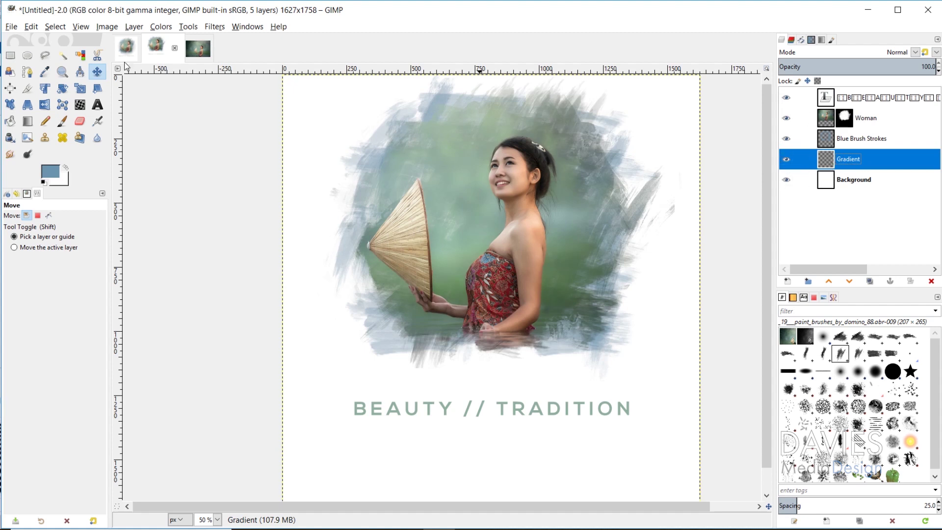
Set up the Gradient tool with a black foreground, FG to Transparent gradient and Radial shape
{"action": "left_click", "coordinate": [27, 127]}
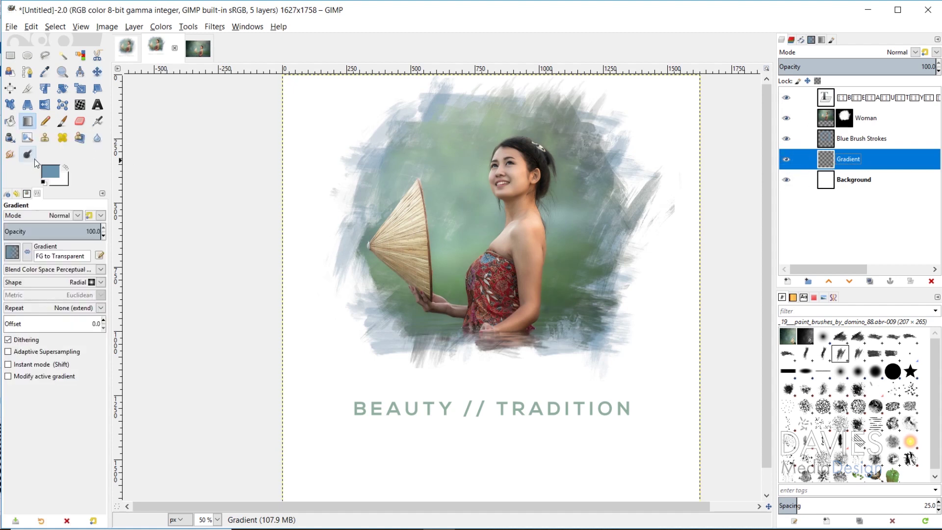
{"action": "left_click", "coordinate": [54, 171]}
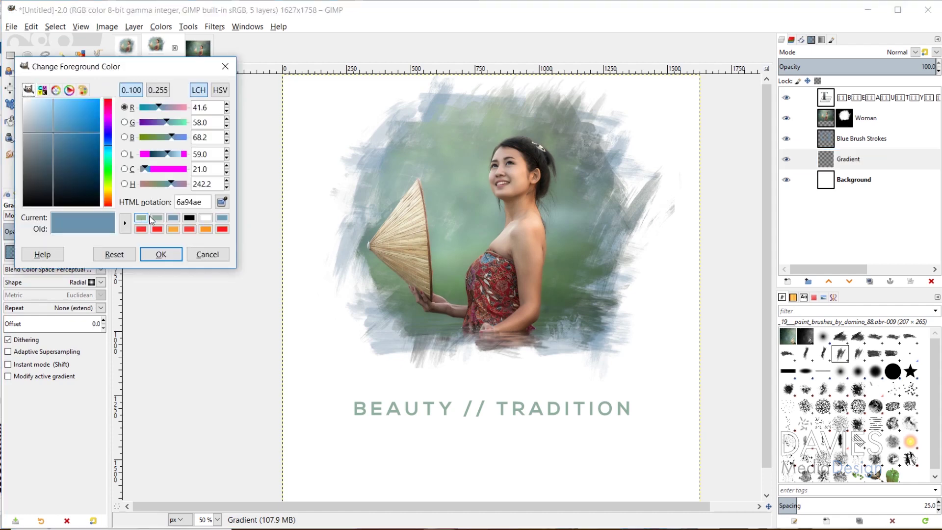
{"action": "left_click", "coordinate": [189, 218]}
{"action": "left_click", "coordinate": [162, 254]}
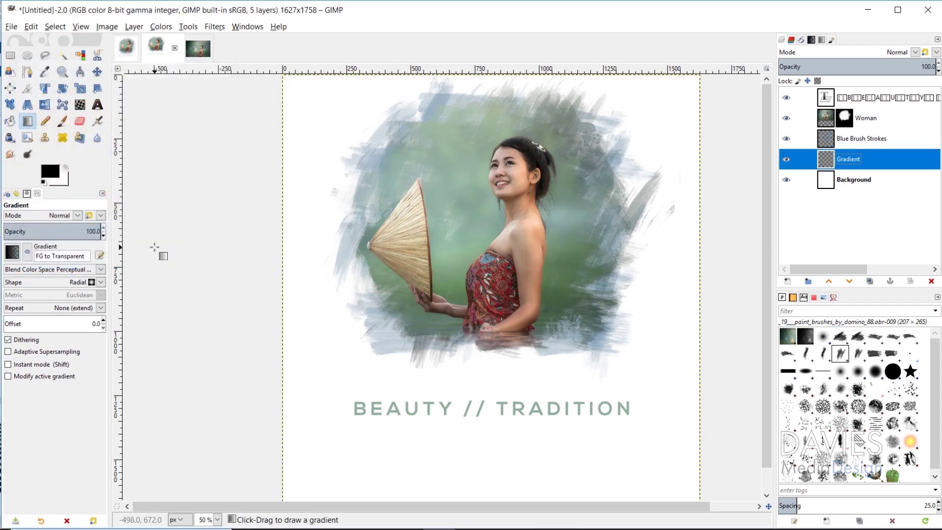
{"action": "left_click", "coordinate": [12, 252]}
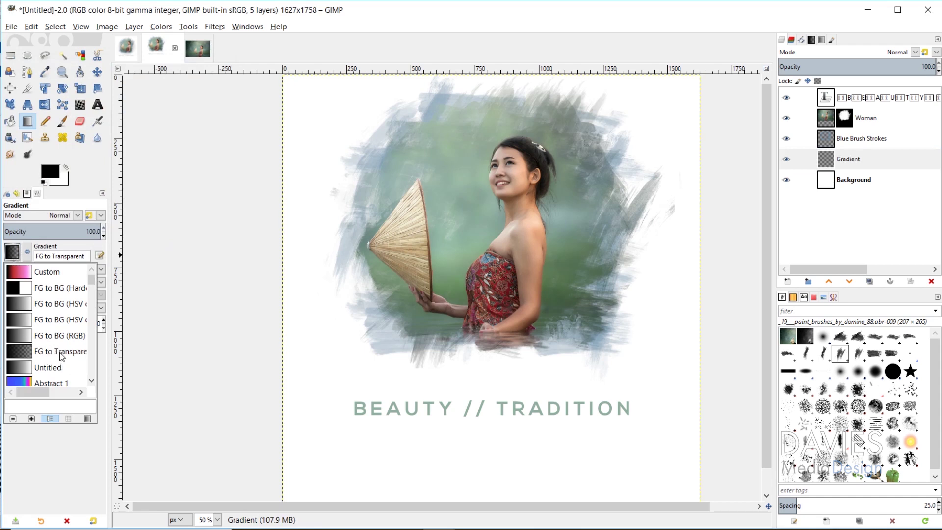
{"action": "left_click", "coordinate": [15, 252]}
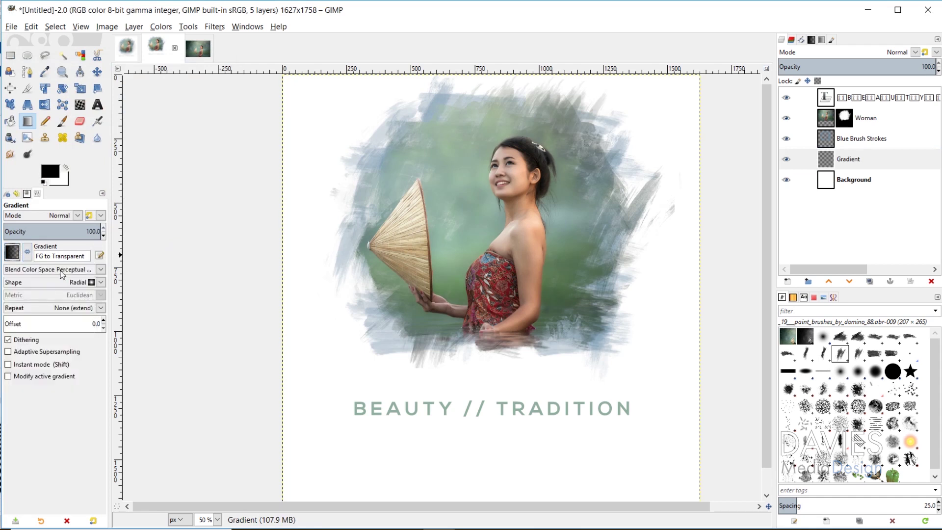
{"action": "left_click", "coordinate": [101, 283]}
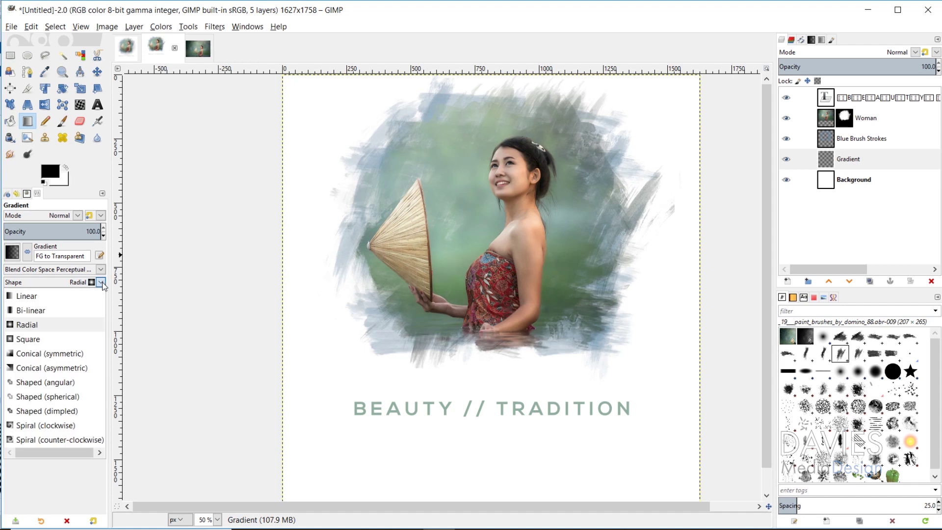
{"action": "left_click", "coordinate": [53, 327]}
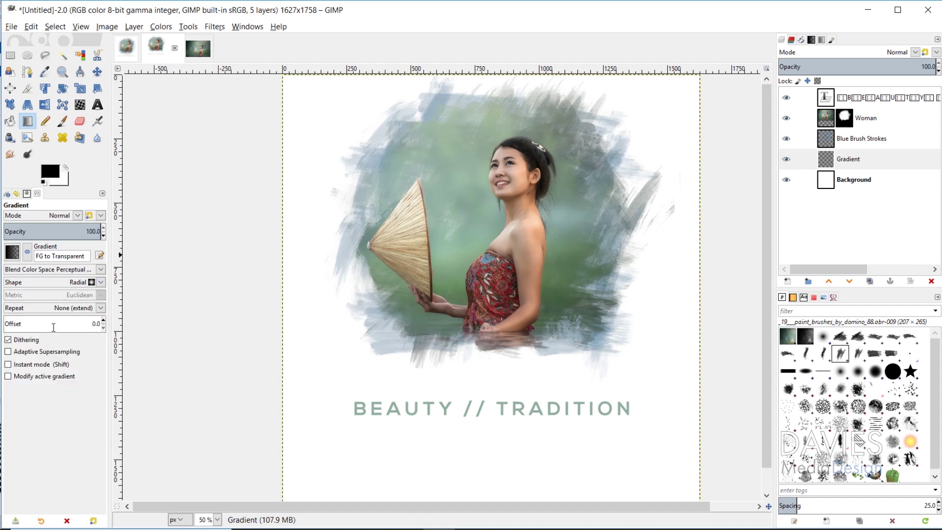
Draw the radial shadow from the portrait's centre down toward the caption and commit it
{"action": "left_click", "coordinate": [492, 226]}
{"action": "mouse_move", "coordinate": [492, 226]}
{"action": "left_mouse_down"}
{"action": "mouse_move", "coordinate": [593, 399]}
{"action": "mouse_move", "coordinate": [564, 381]}
{"action": "mouse_move", "coordinate": [548, 388]}
{"action": "left_mouse_up"}
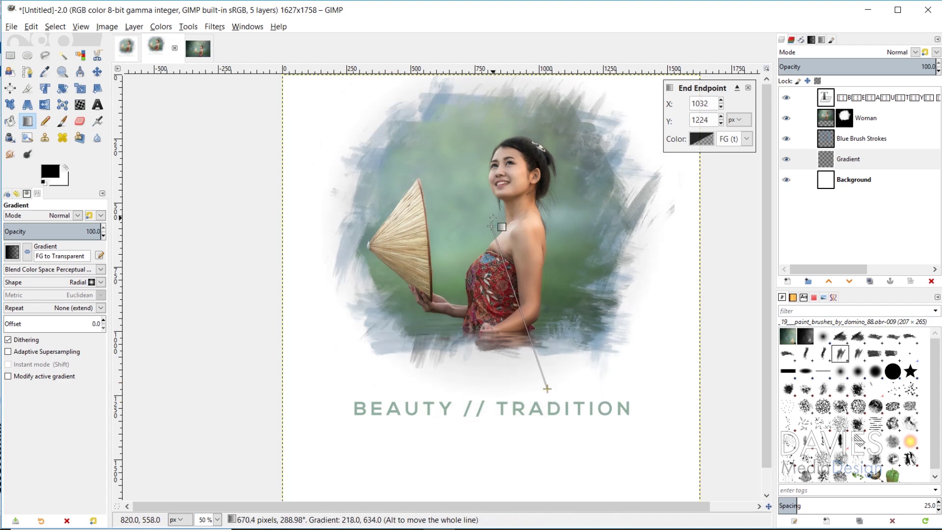
{"action": "key", "text": "Return"}
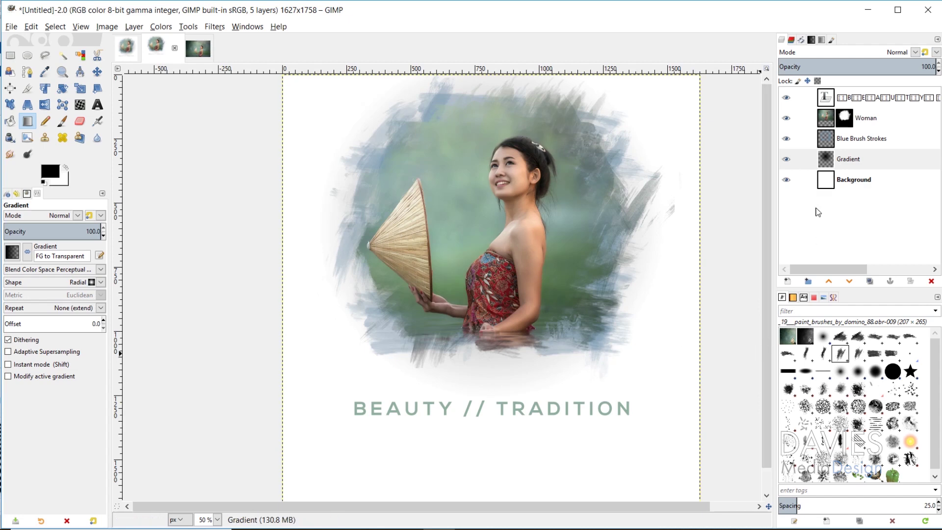
{"action": "left_click", "coordinate": [788, 181]}
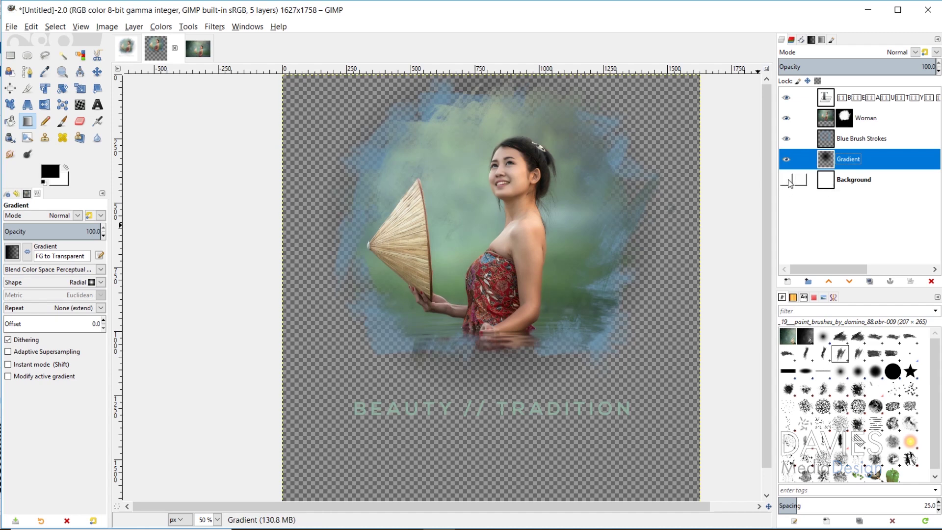
{"action": "left_click", "coordinate": [787, 180]}
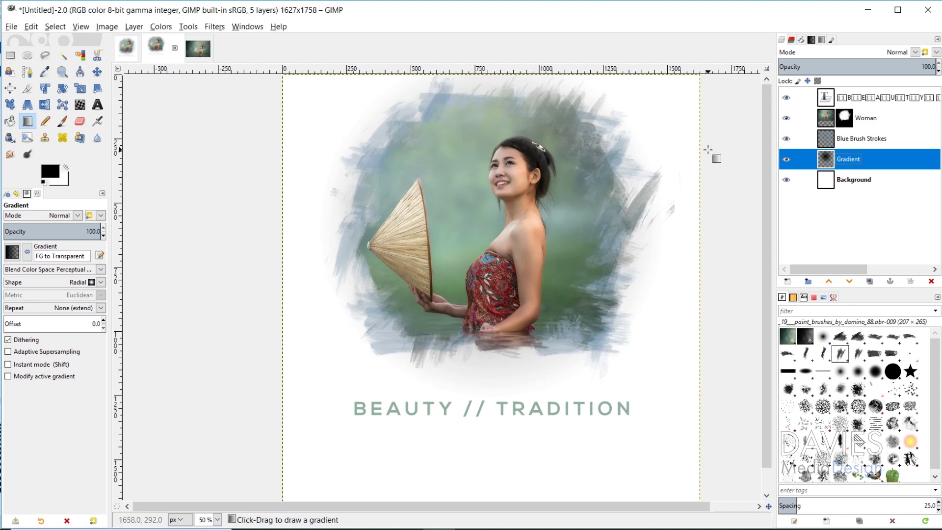